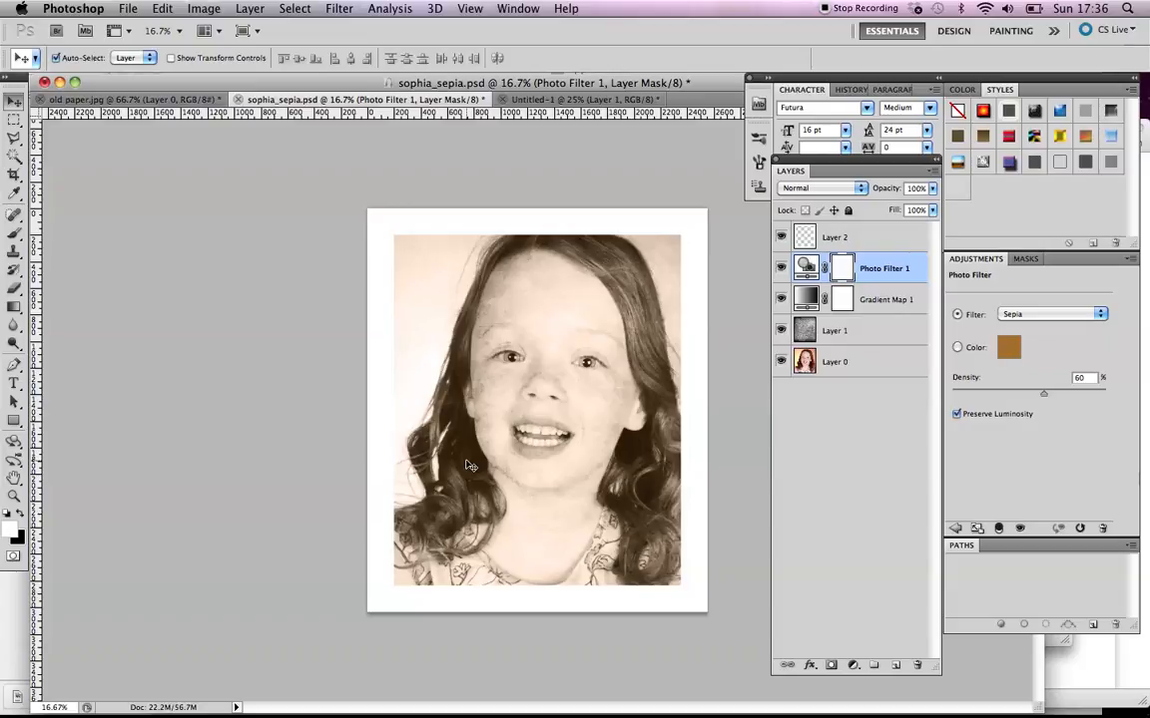
Step: Review the portrait, the old paper texture and the finished sepia composition, checking what the texture and gradient map layers contribute in sophia_sepia.psd
left_click(576, 100)
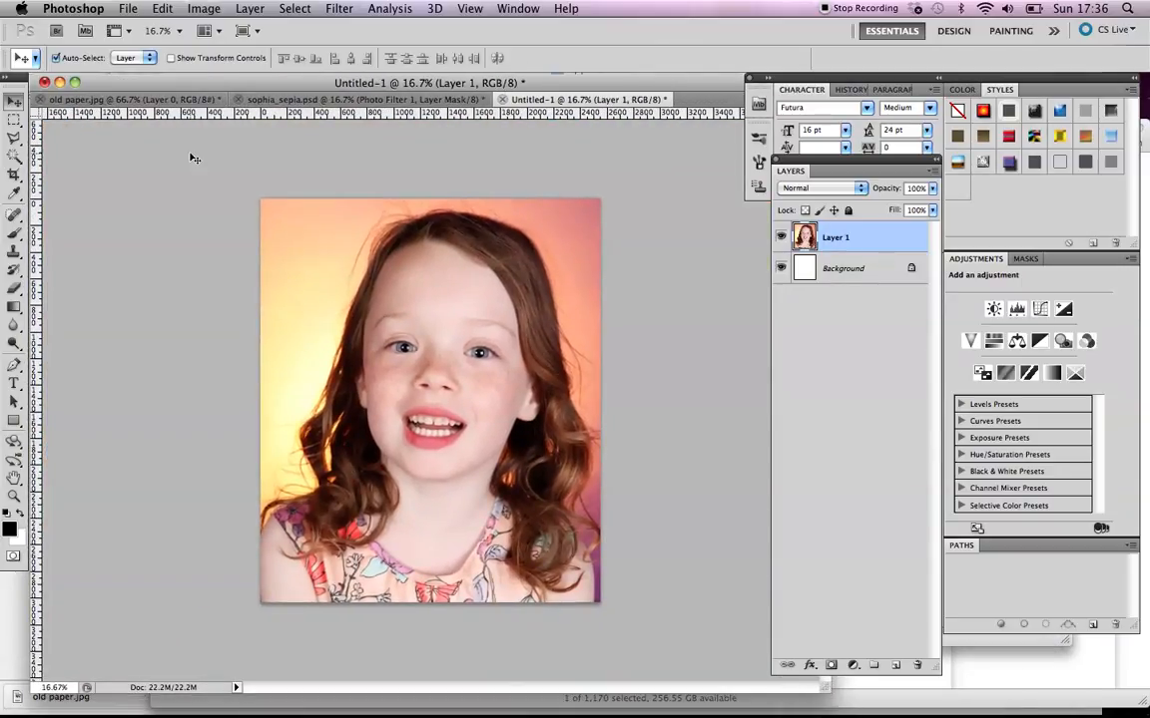
left_click(141, 99)
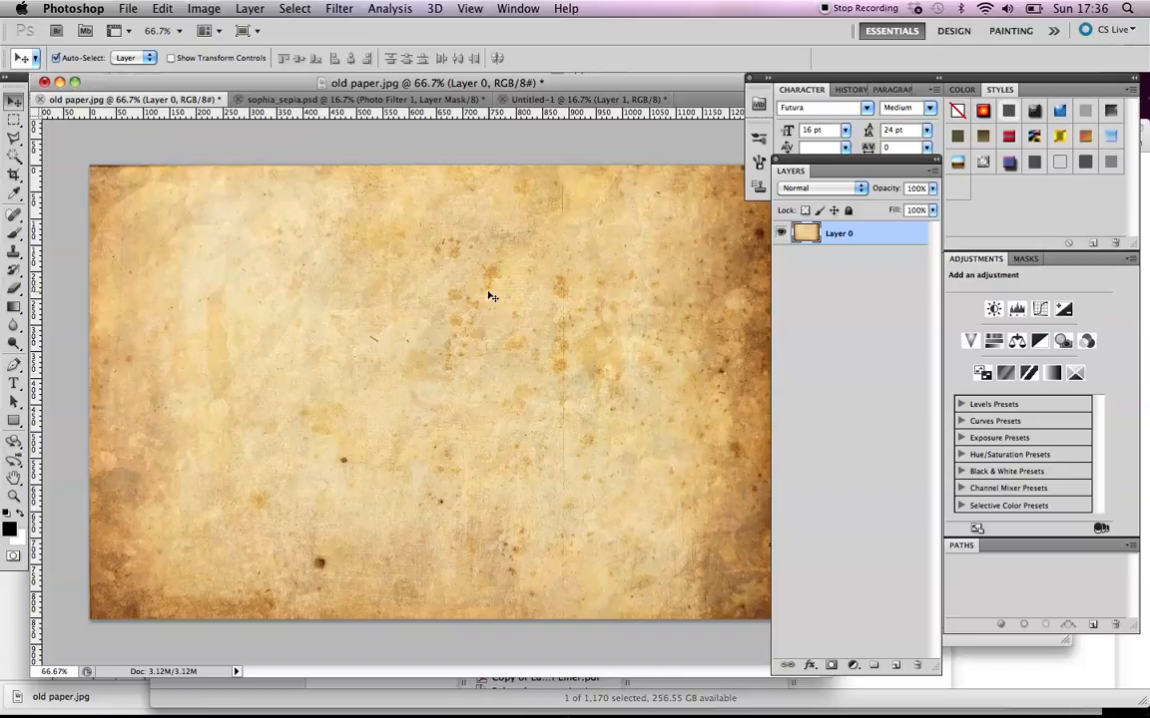
left_click(423, 100)
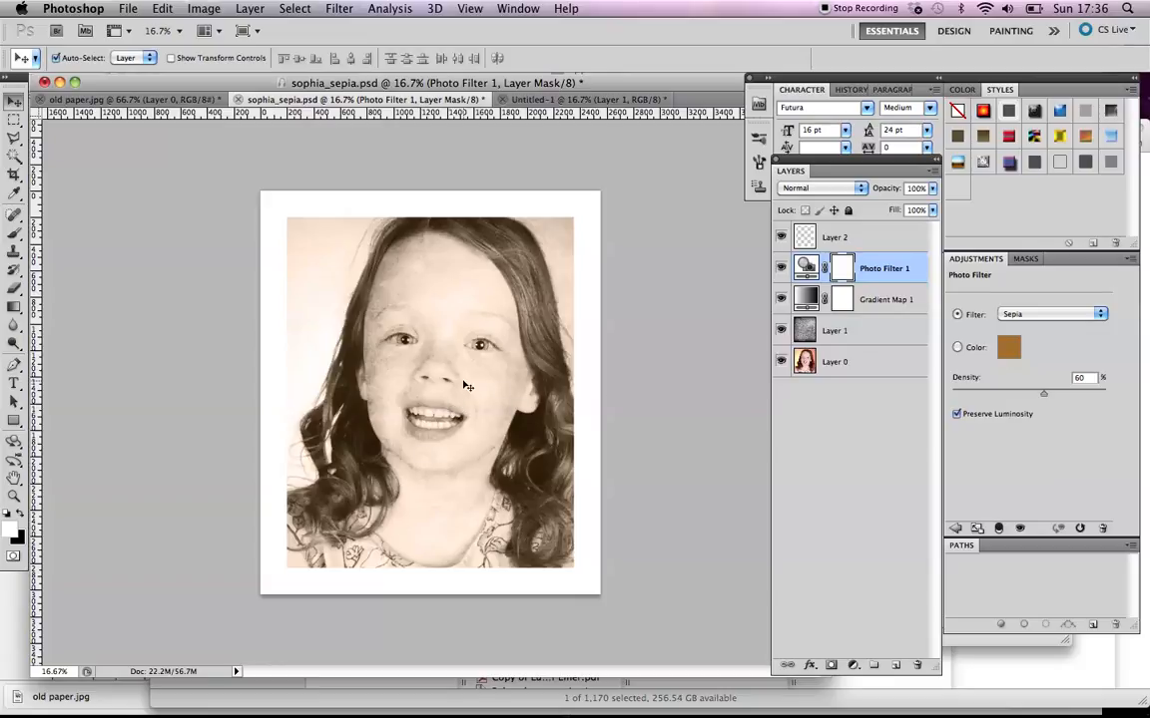
left_click(780, 330)
left_click_drag(780, 295, 781, 331)
left_click(584, 100)
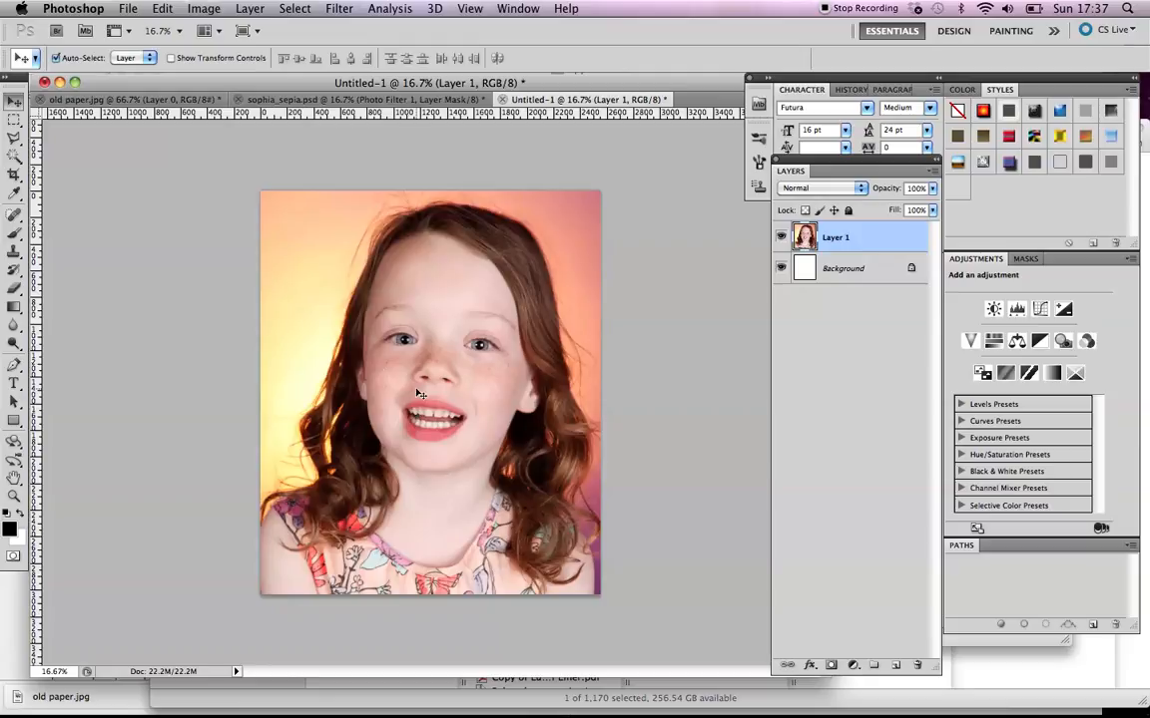
Step: Start a new document and set its size to 200 mm wide by 250 mm high
left_click(129, 9)
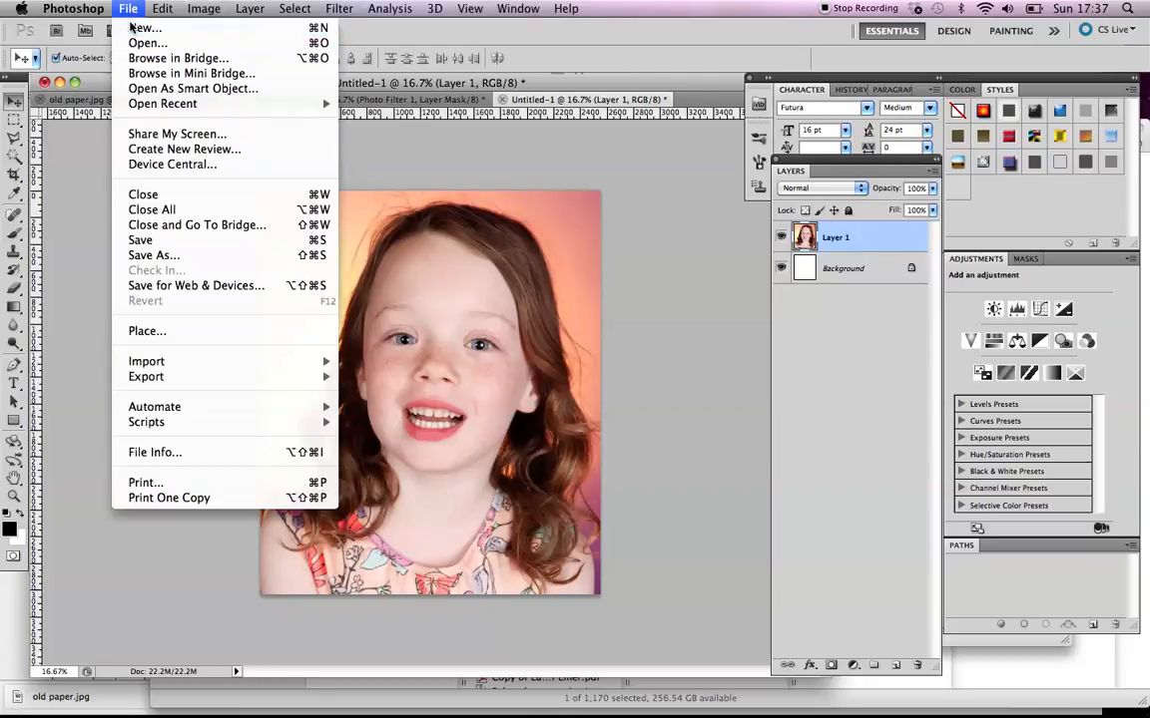
left_click(130, 28)
left_click(596, 314)
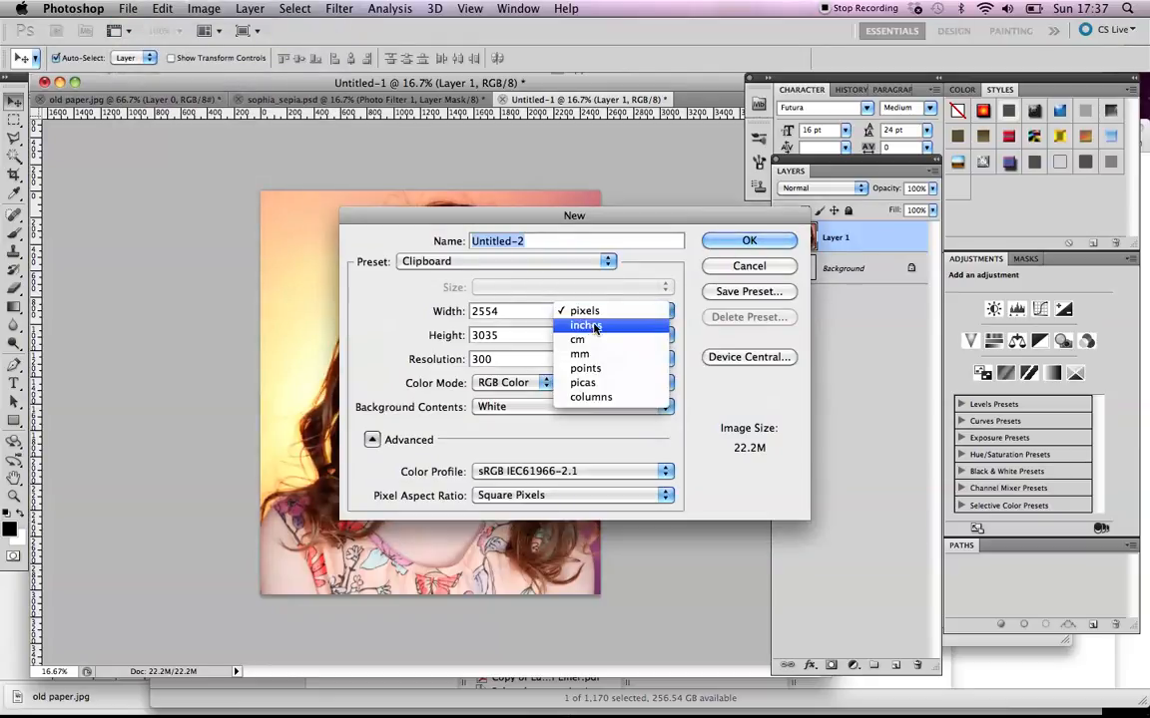
left_click(591, 352)
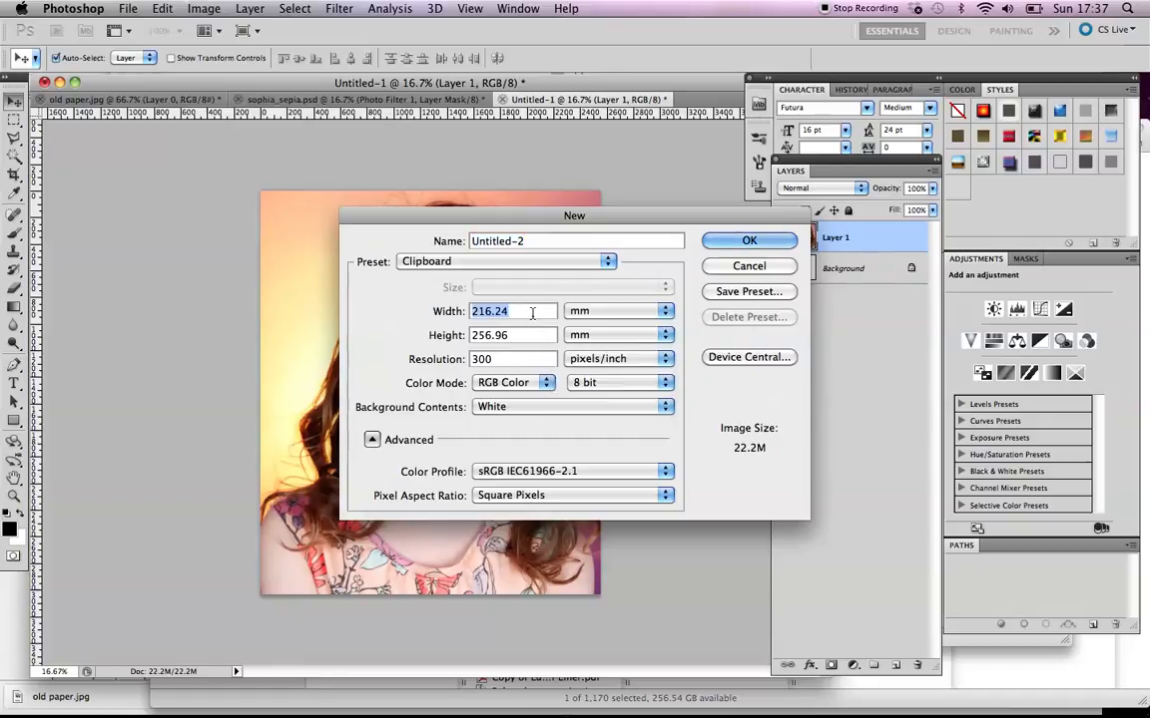
type("200")
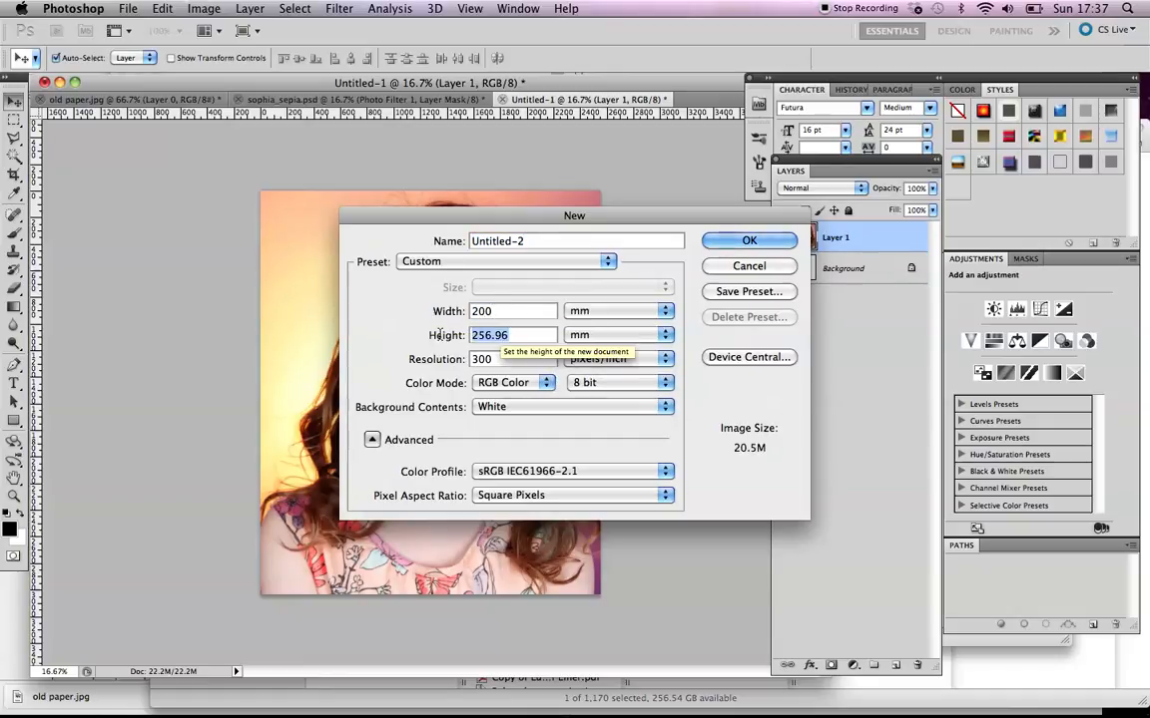
key("Tab")
type("250")
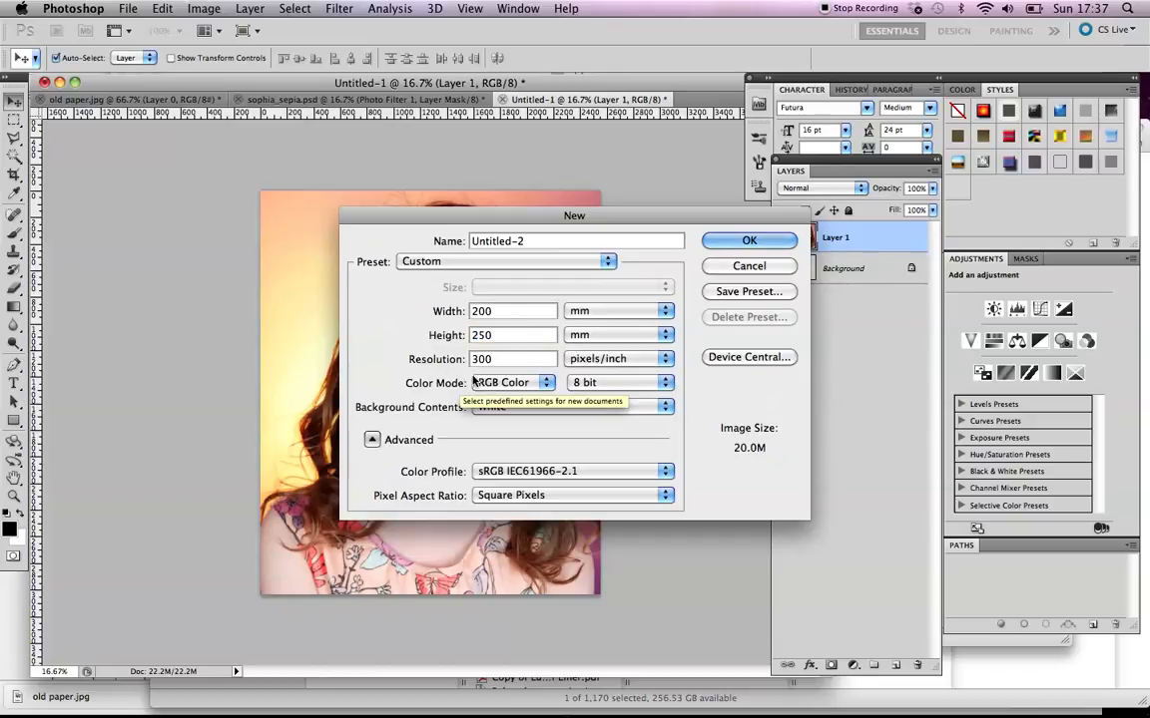
Step: Set the new document's colour mode to CMYK Color, create it and enlarge the document window
left_click(493, 384)
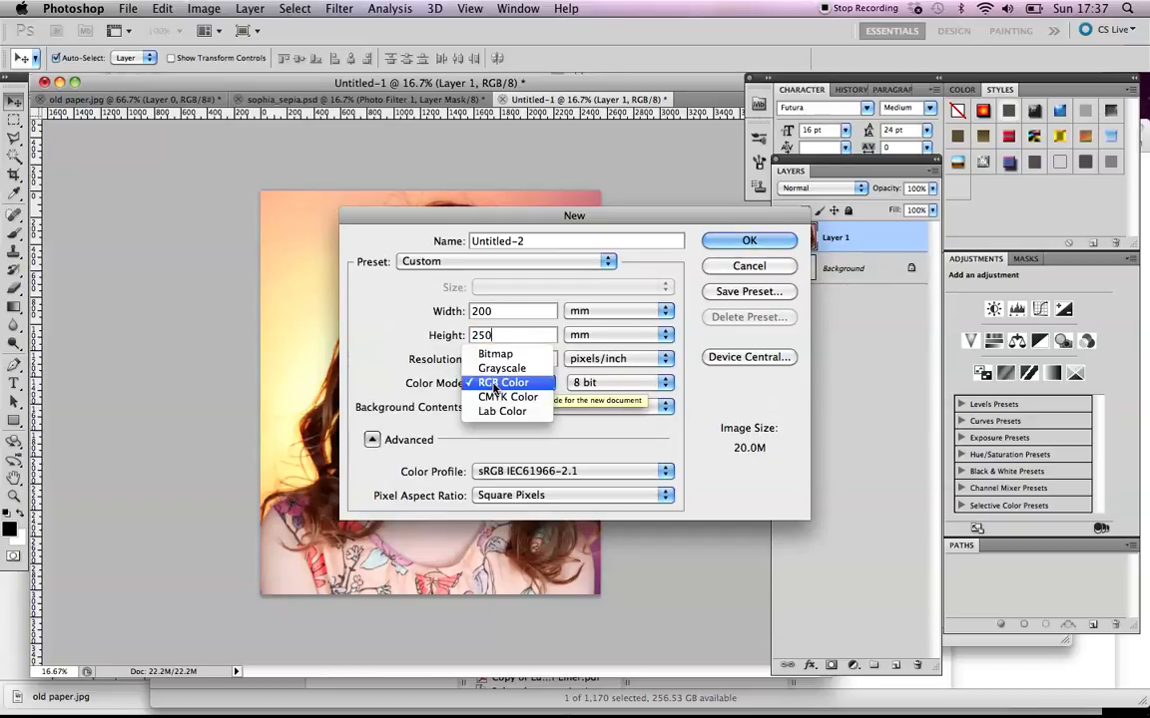
left_click(493, 398)
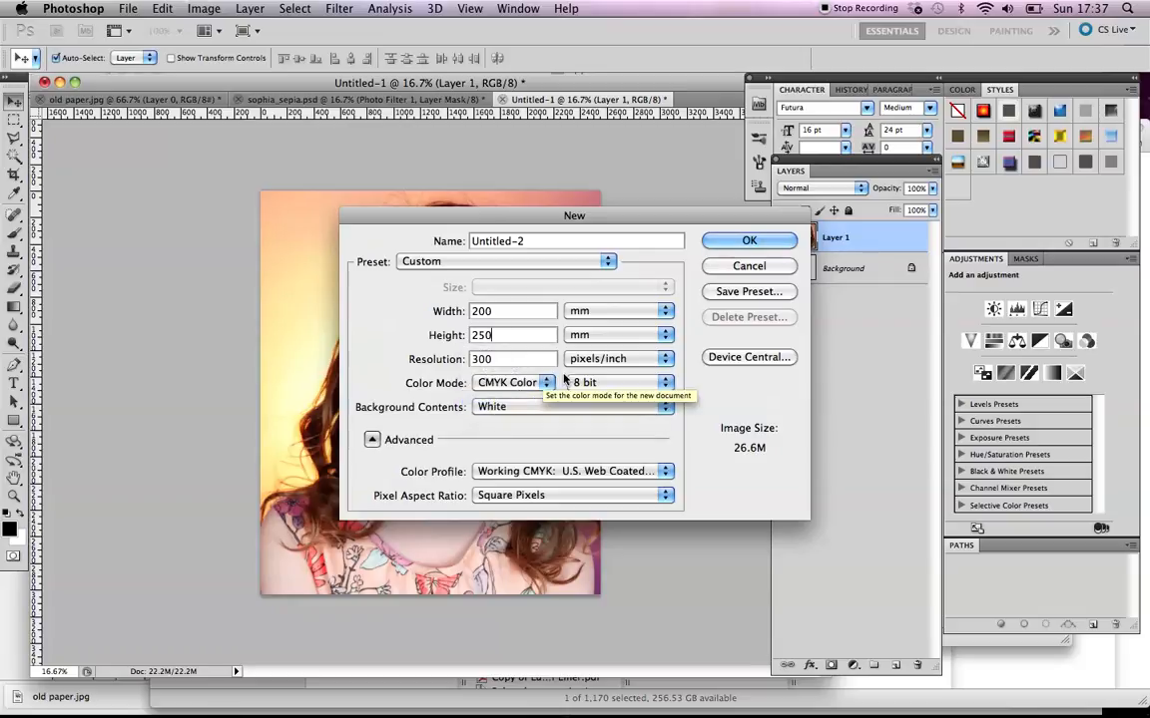
left_click(746, 243)
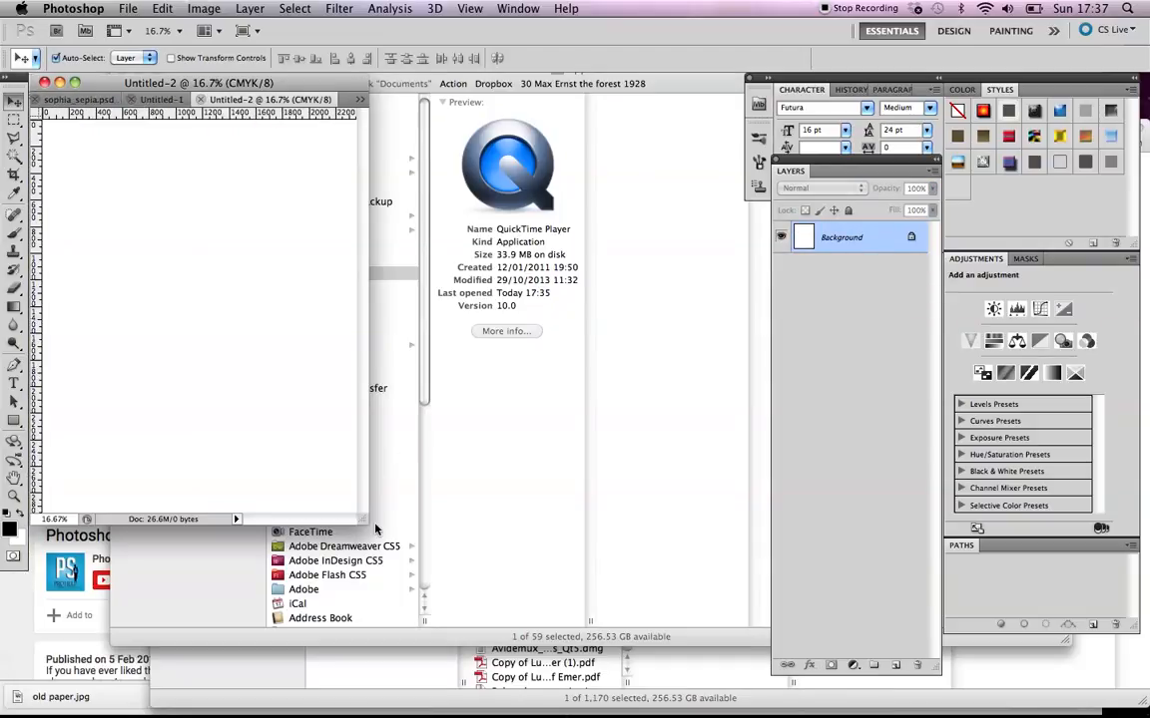
left_click_drag(363, 519, 716, 626)
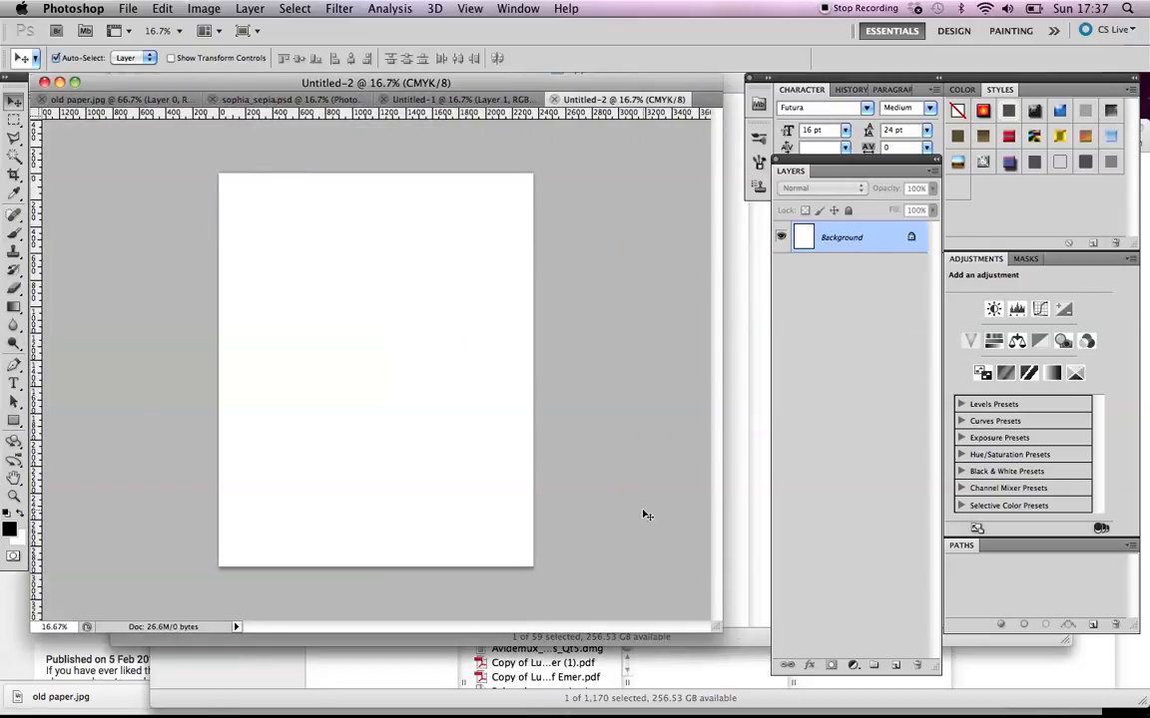
Step: Copy the entire colour portrait from Untitled-1 into Untitled-2 and position it so that it covers the canvas
left_click(485, 99)
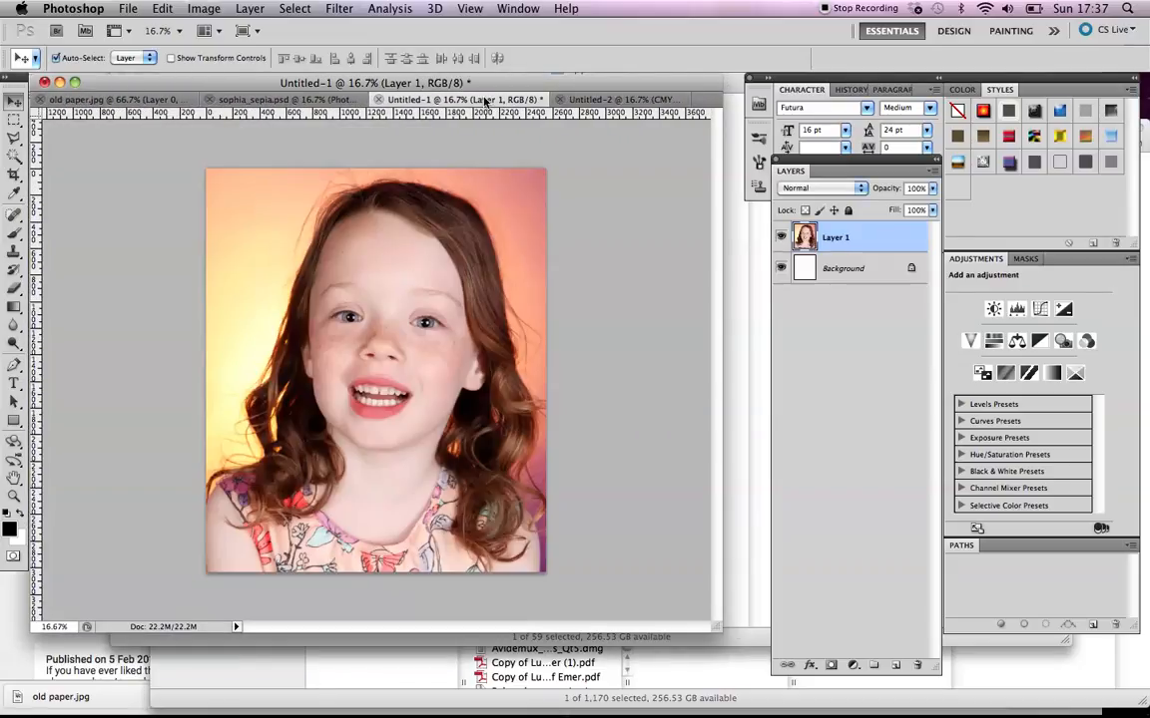
left_click(289, 8)
left_click(267, 28)
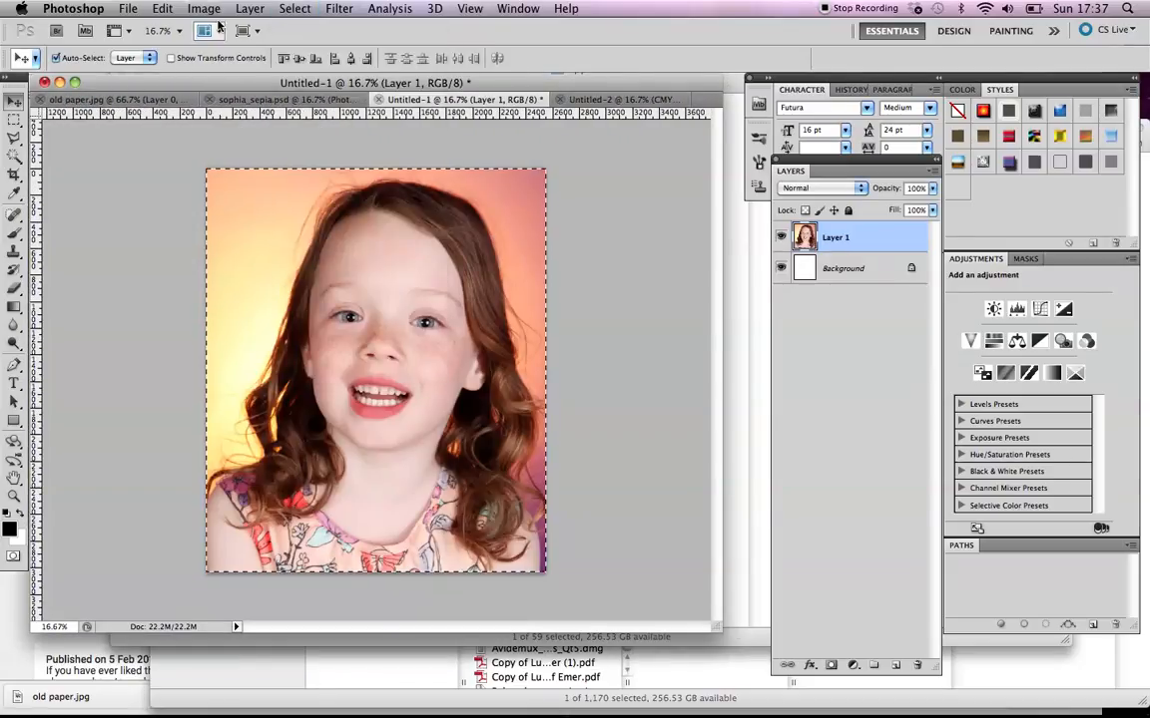
left_click(162, 8)
left_click(291, 133)
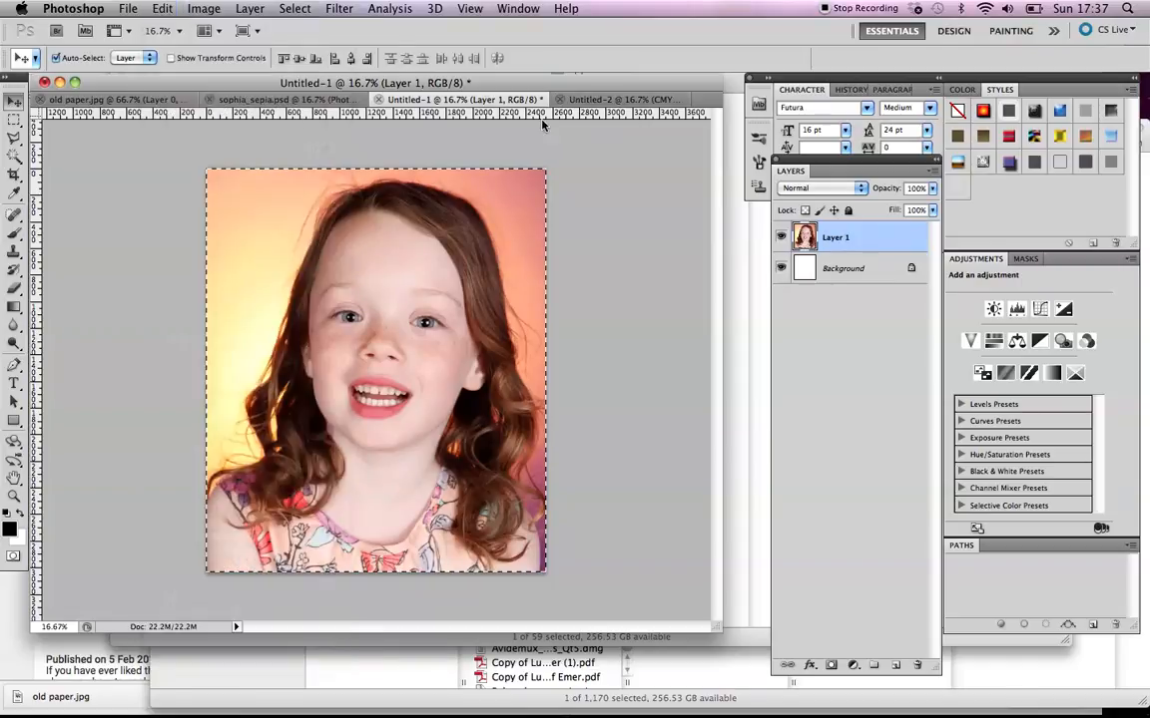
left_click(620, 100)
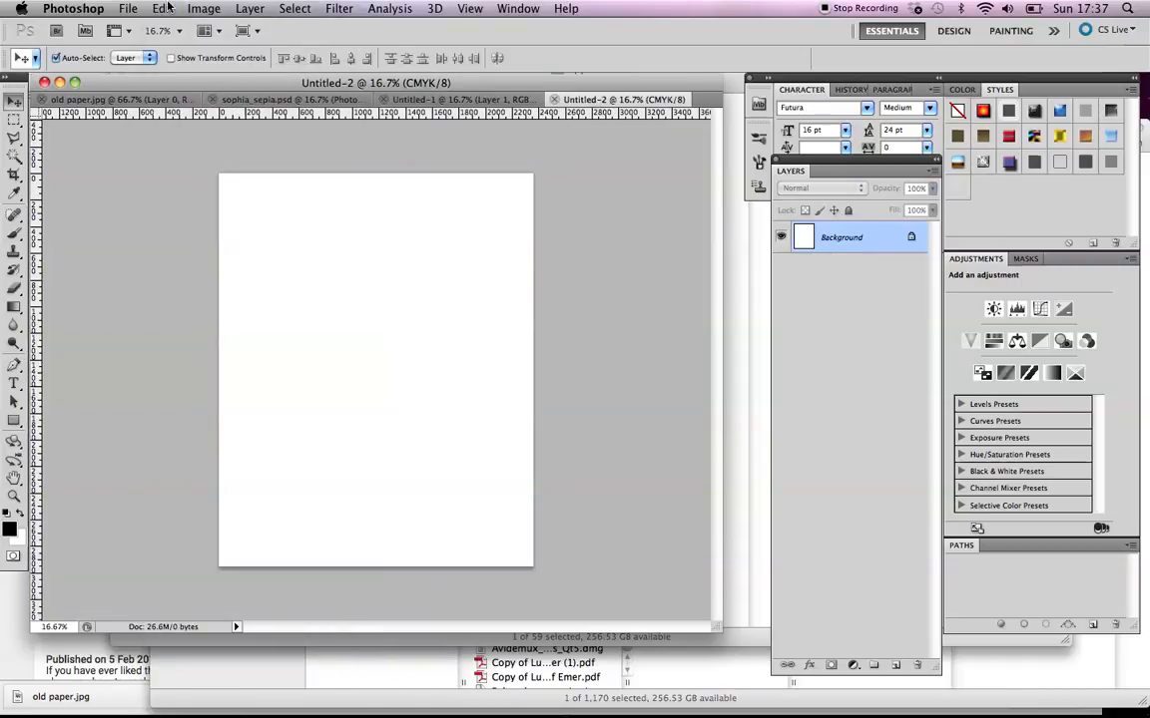
left_click(162, 8)
left_click(195, 164)
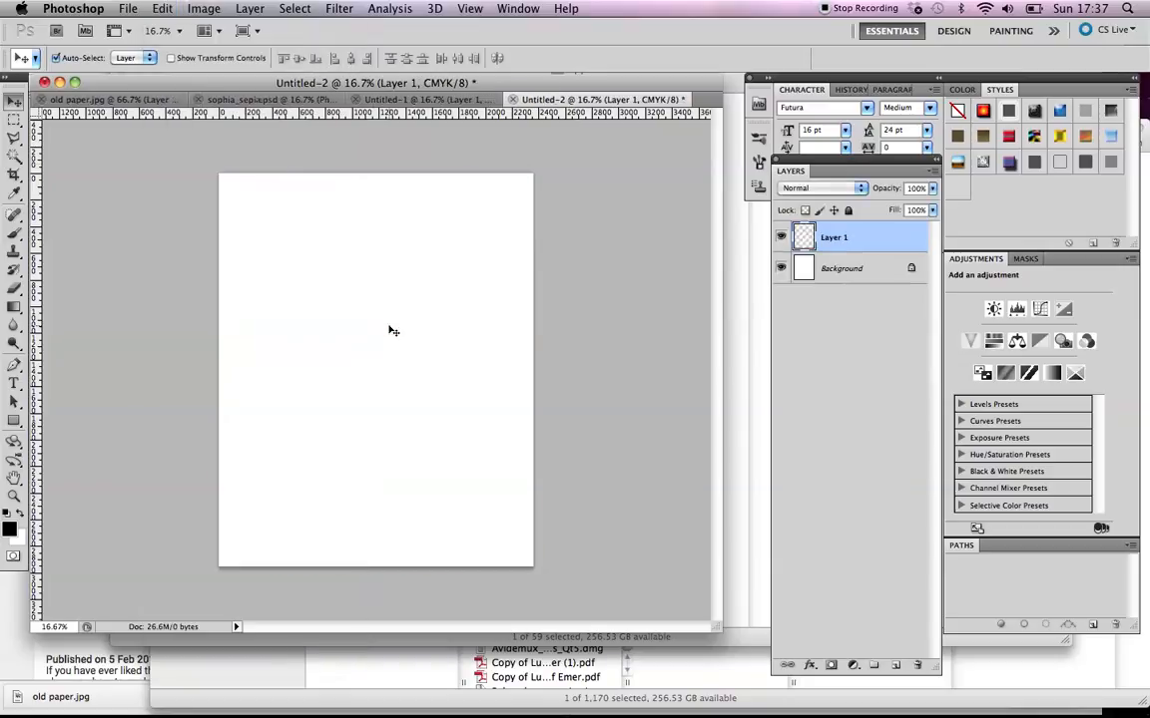
left_click_drag(392, 353, 365, 382)
left_click_drag(404, 284, 400, 252)
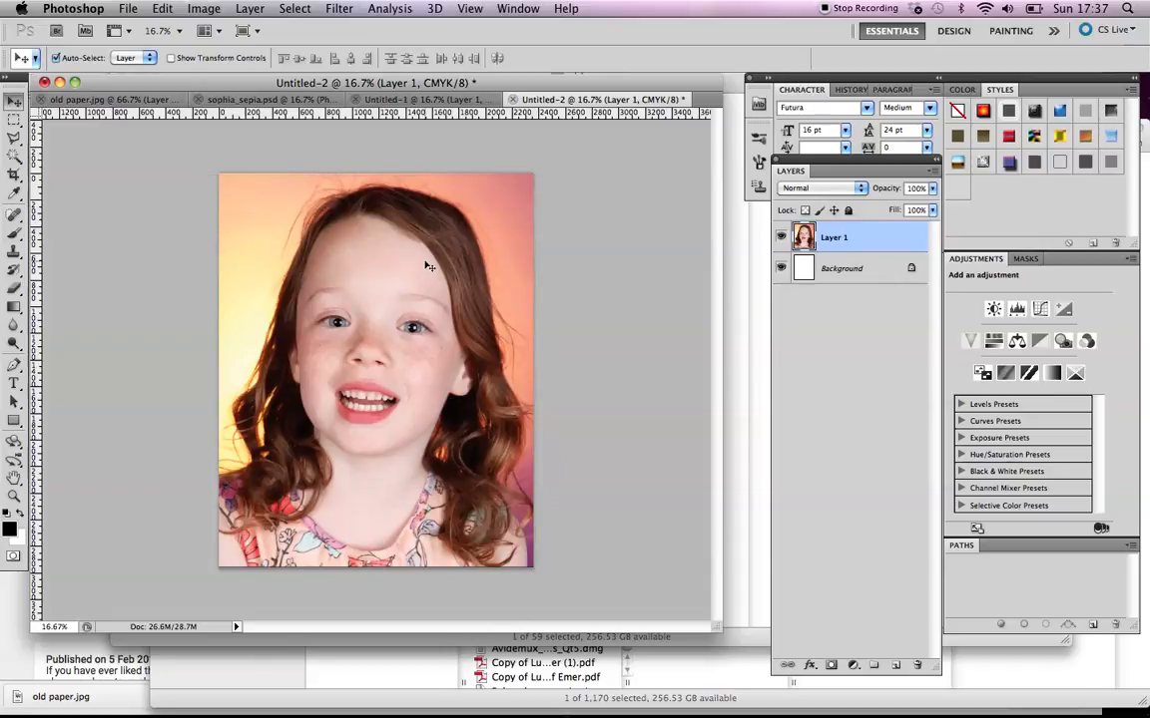
Step: Copy the entire texture from old paper.jpg and paste it above the portrait in Untitled-2
left_click(128, 104)
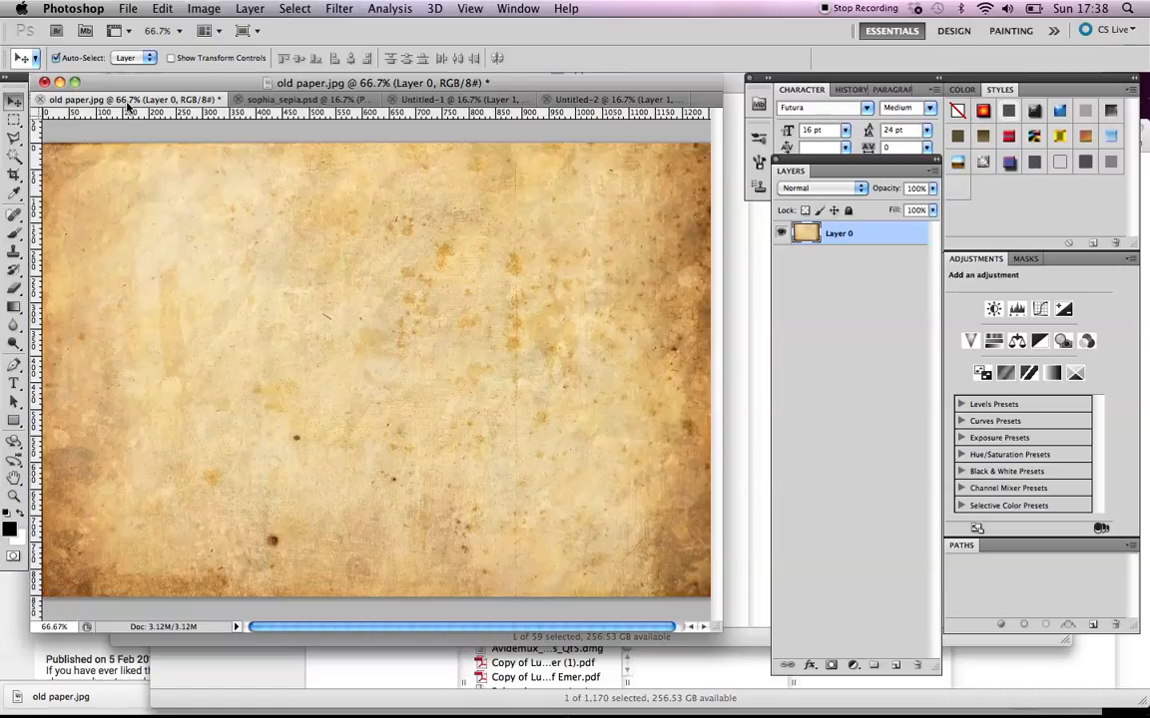
left_click(304, 10)
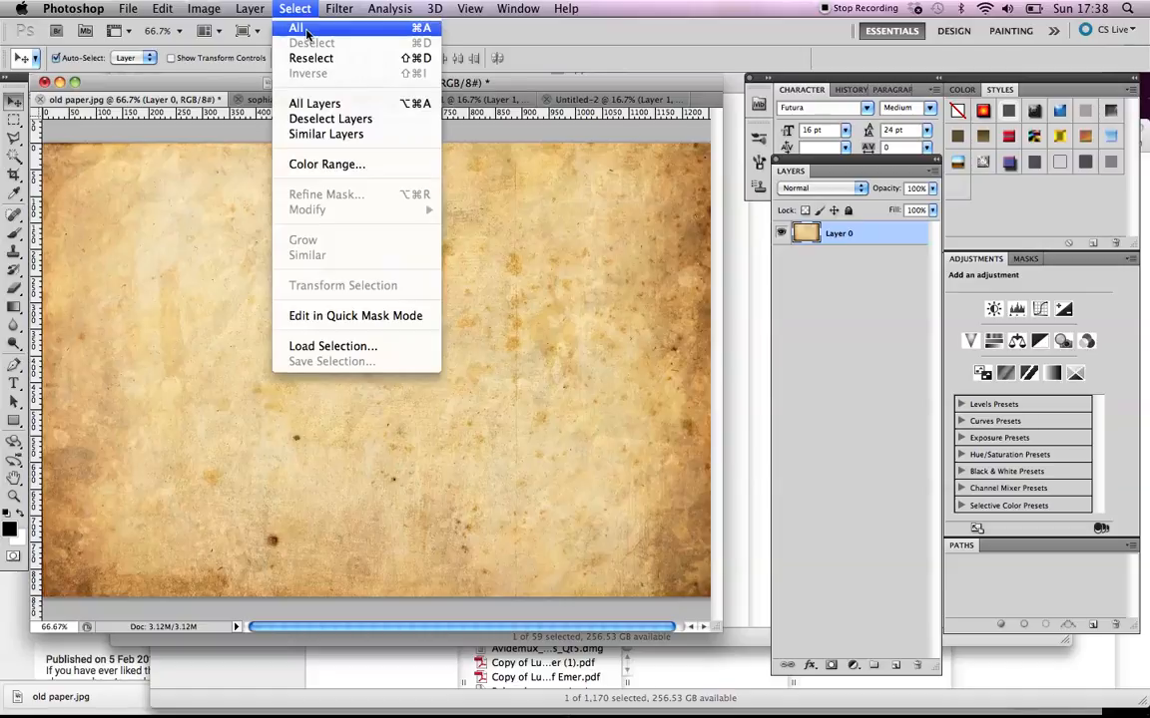
left_click(299, 27)
left_click(163, 10)
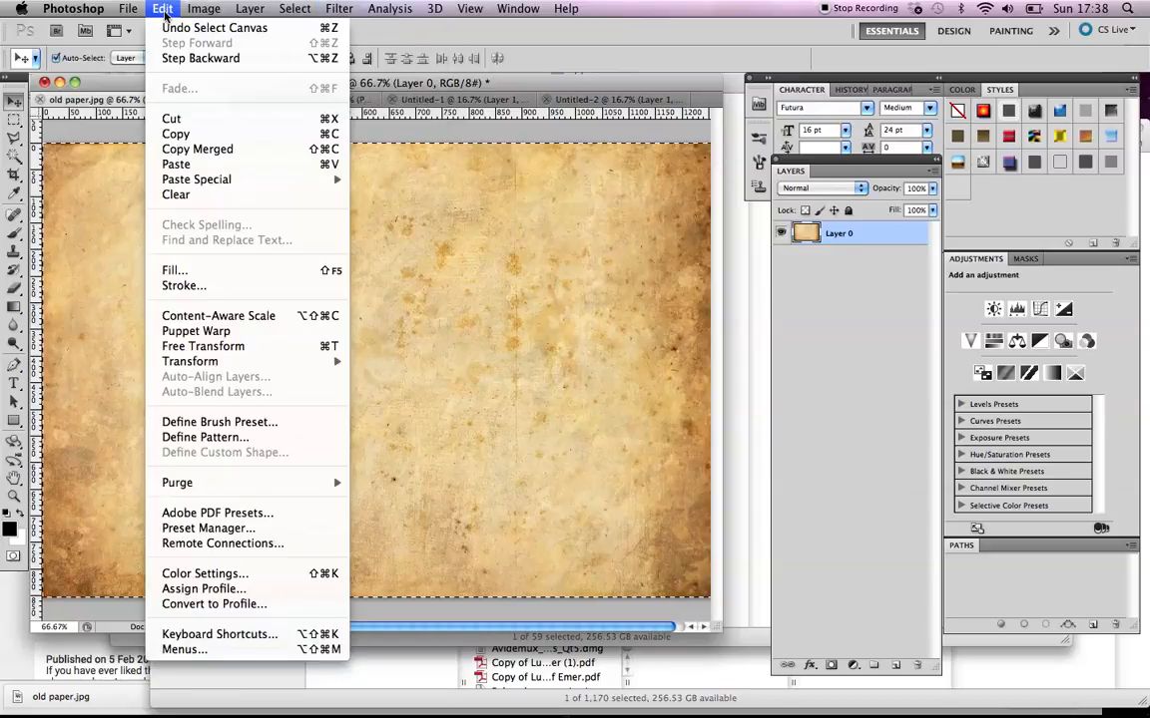
left_click(176, 134)
left_click(588, 101)
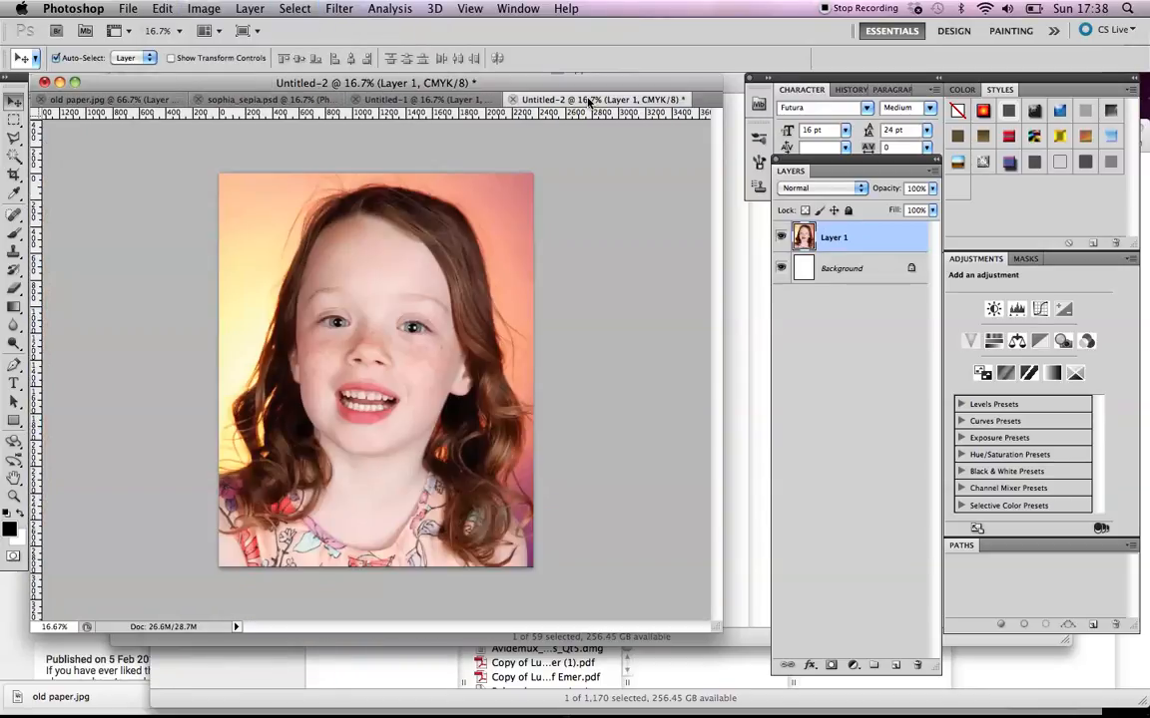
left_click(162, 9)
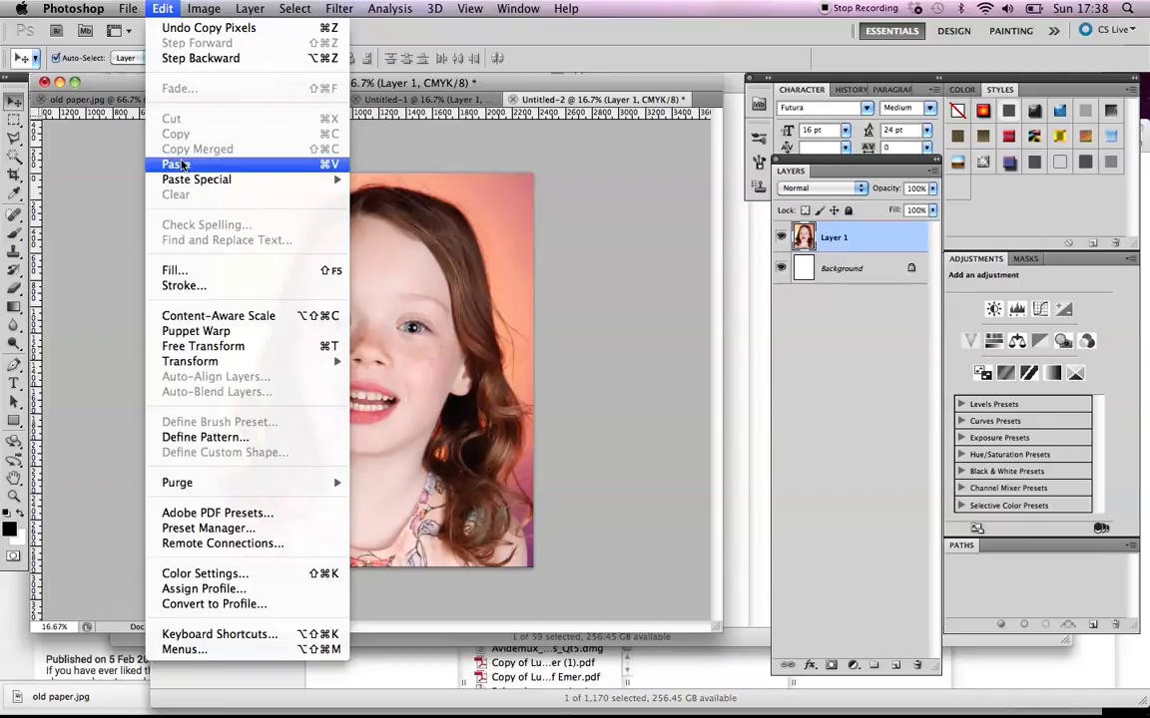
left_click(176, 164)
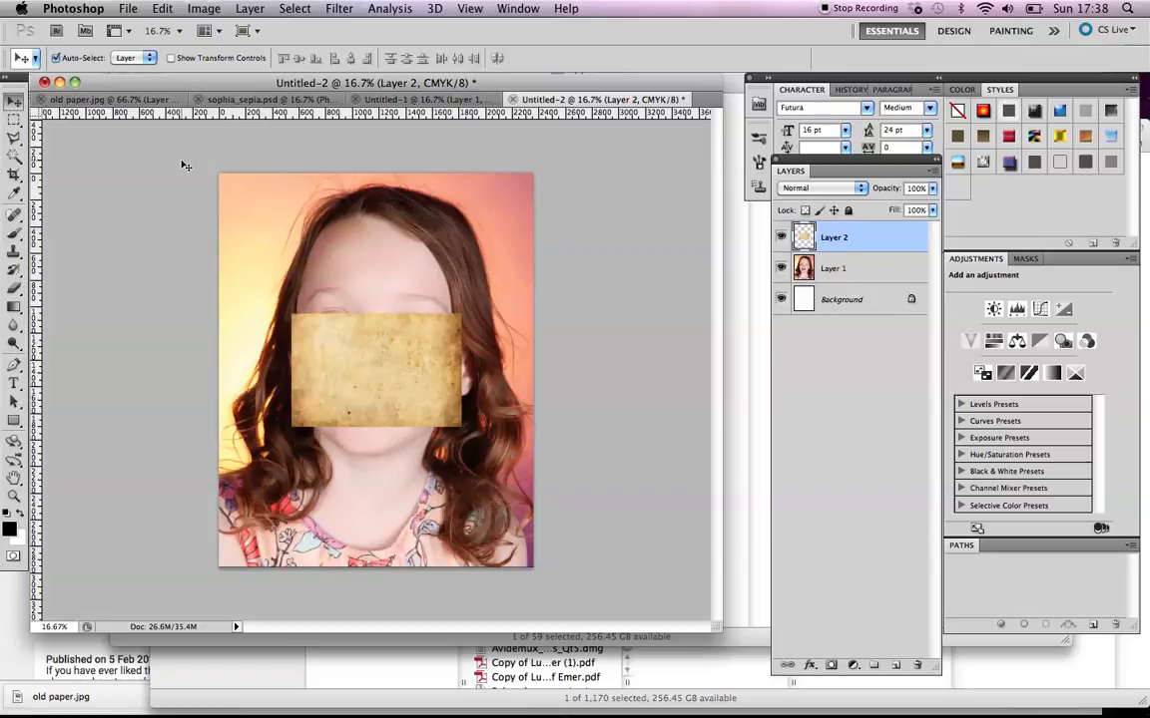
Step: Stretch the pasted paper texture to about 185% width and 348% height so that it covers the whole canvas
left_click(160, 9)
mouse_move(215, 364)
left_click(380, 393)
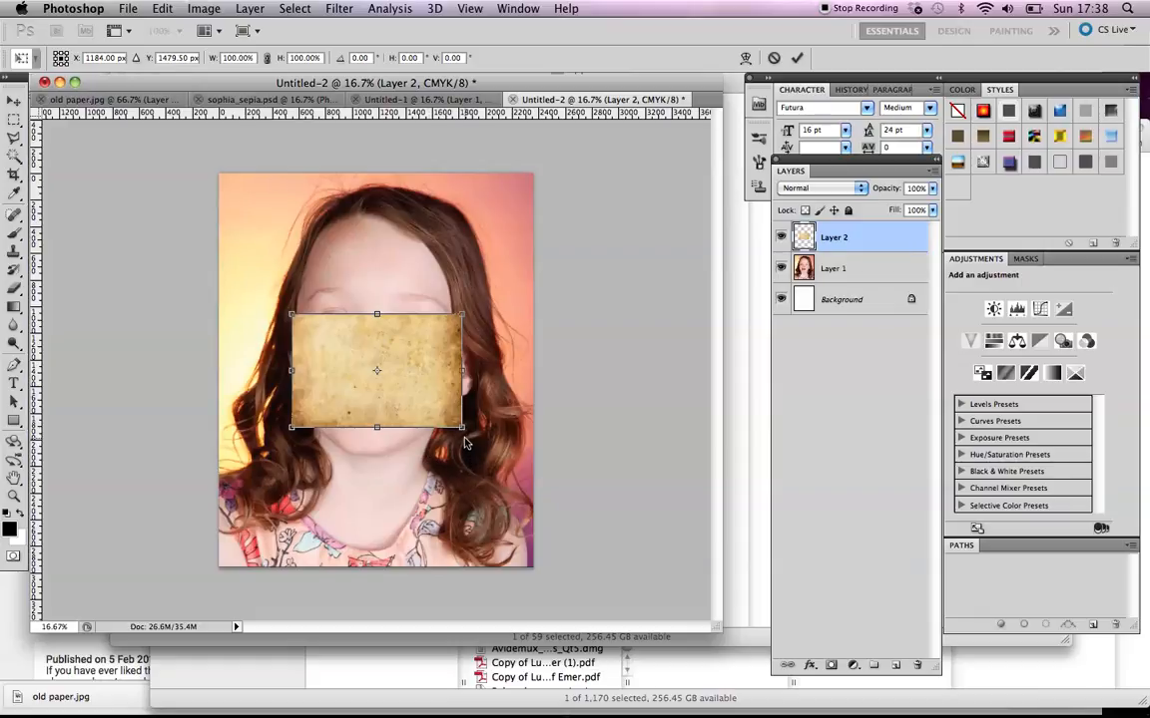
left_click_drag(462, 429, 534, 491)
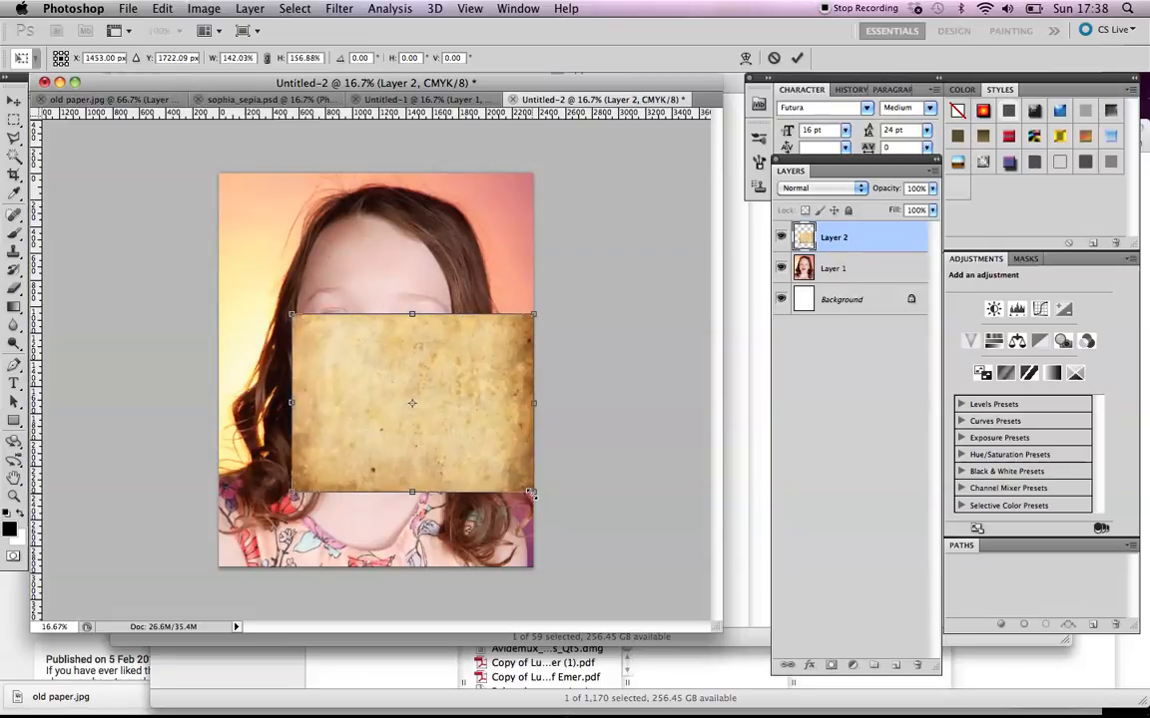
left_click_drag(289, 313, 218, 176)
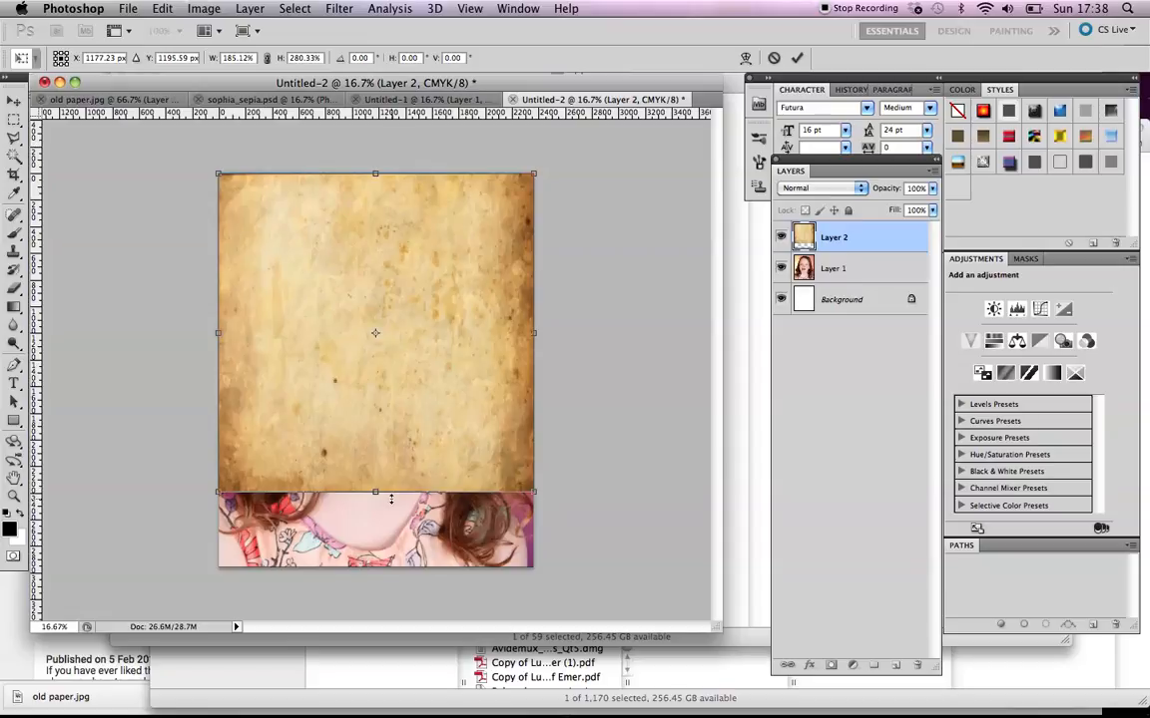
left_click_drag(376, 492, 372, 568)
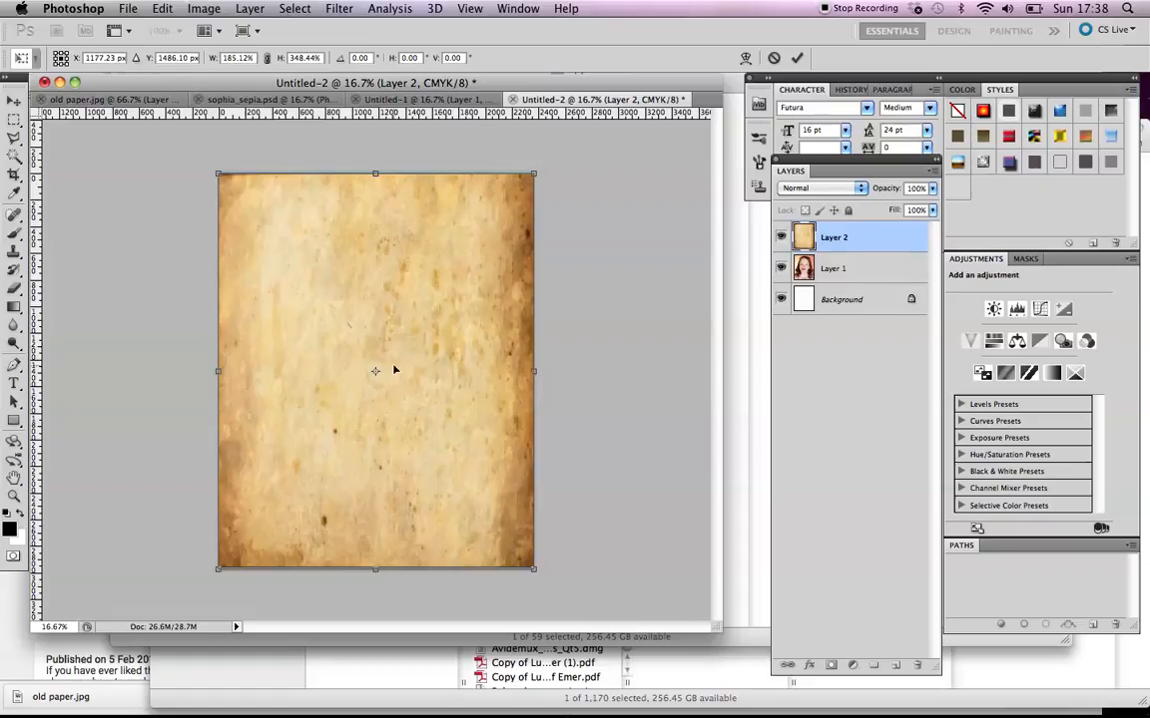
left_click(796, 57)
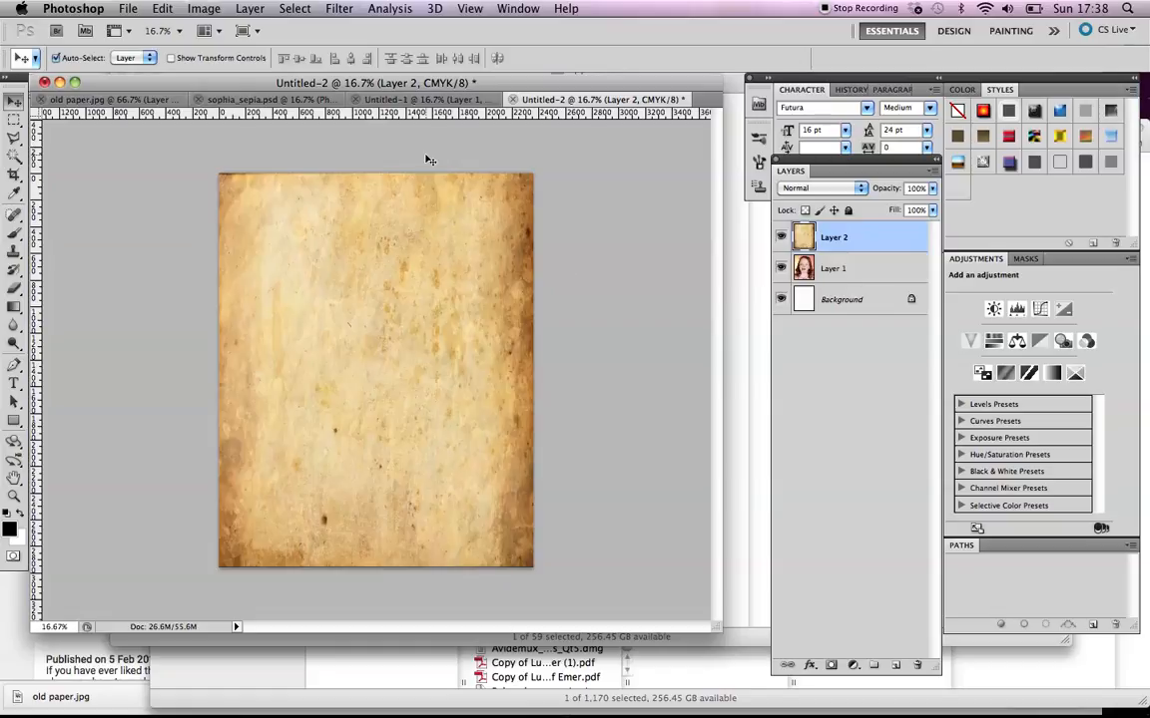
Step: Isolate the texture layer in sophia_sepia.psd by hiding Layer 2, Photo Filter 1, Gradient Map 1 and Layer 0
left_click(271, 99)
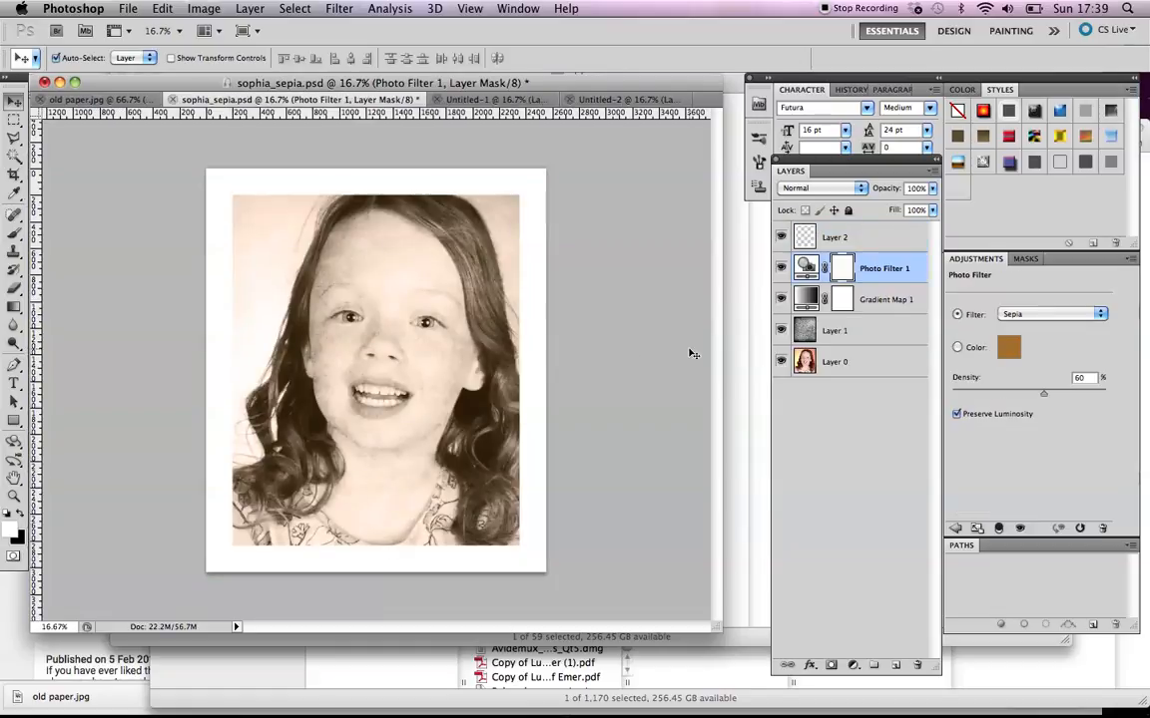
left_click_drag(780, 236, 782, 267)
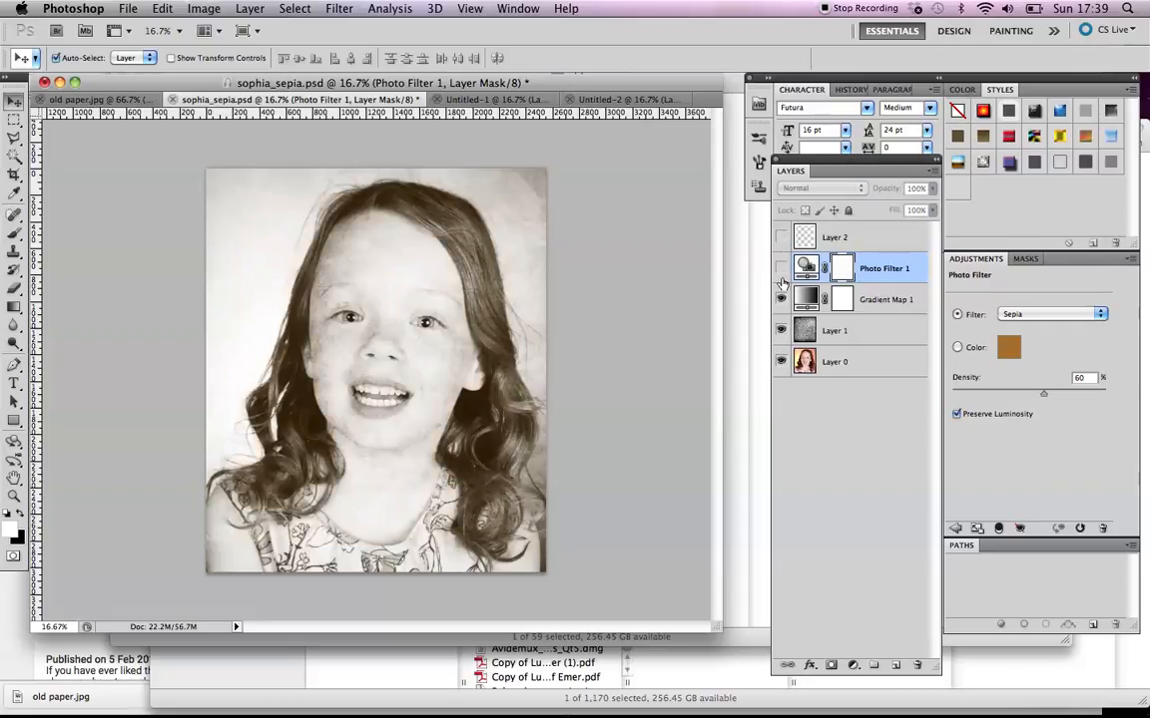
left_click(783, 299)
left_click(780, 331)
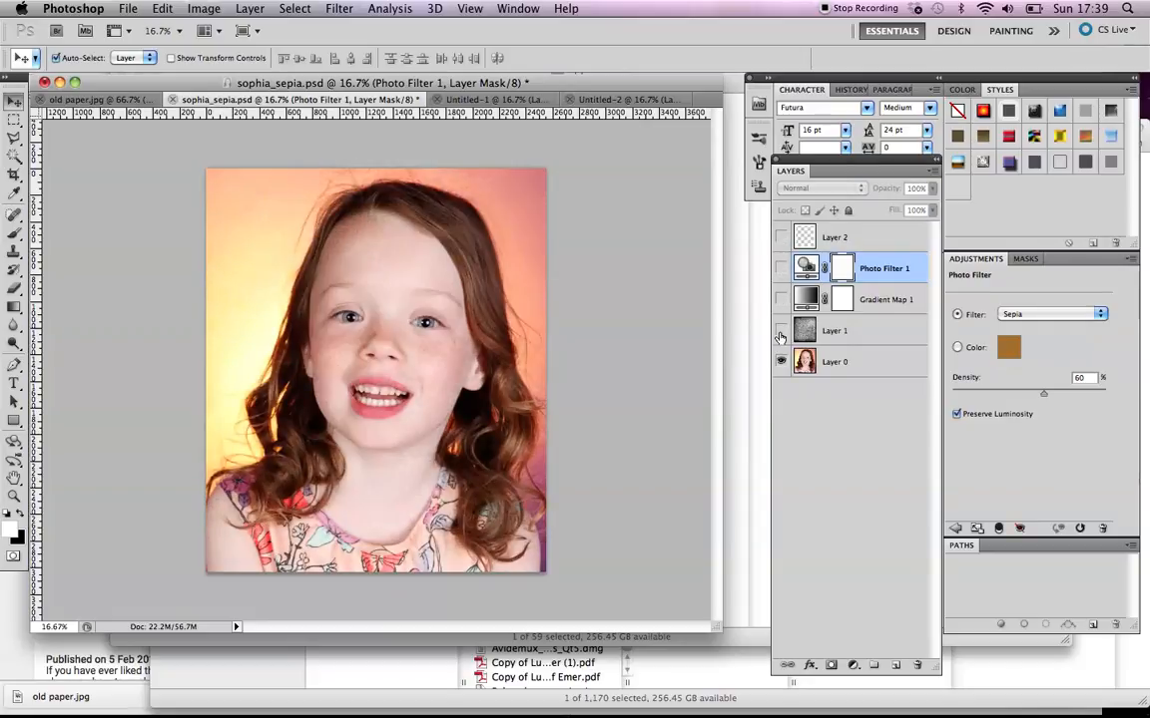
left_click(781, 331)
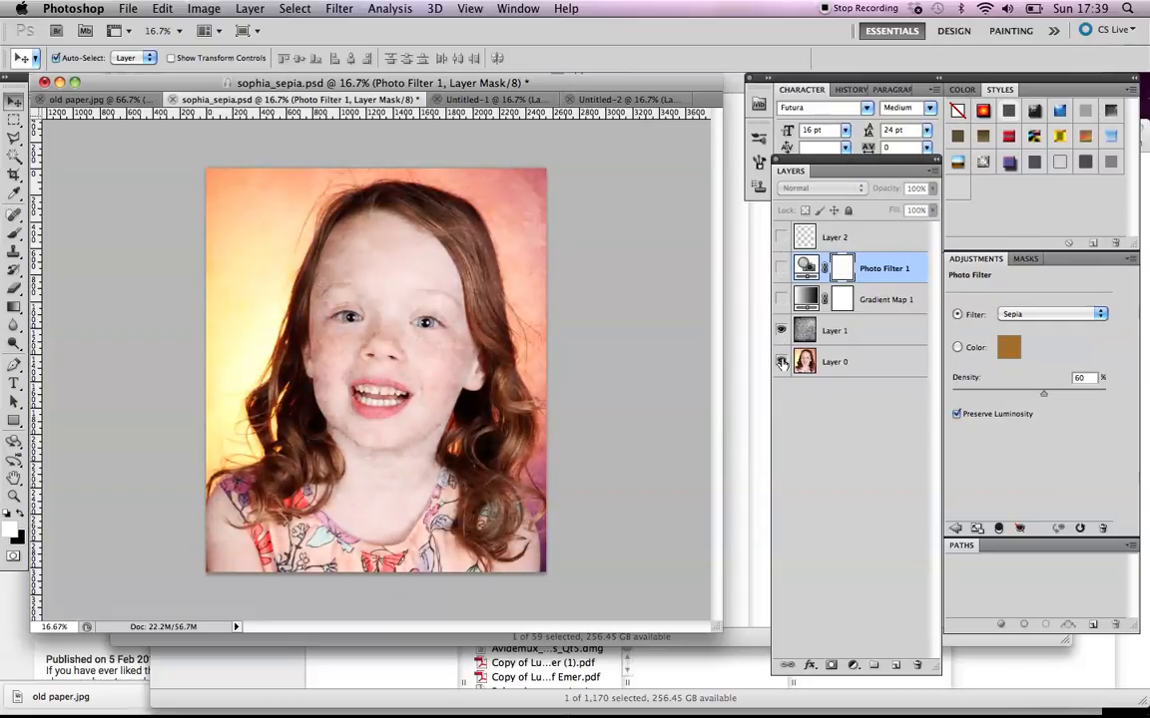
left_click(781, 362)
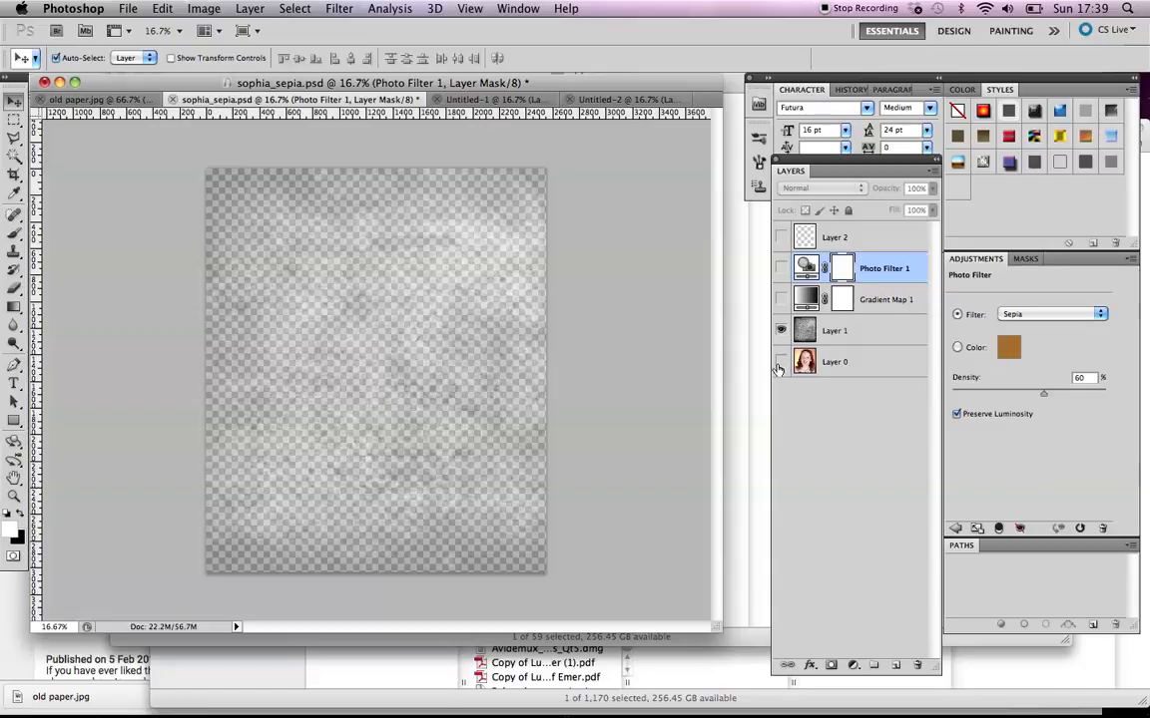
Step: Select the texture layer in sophia_sepia.psd and show Layer 0 beneath it to examine how they blend
left_click(803, 333)
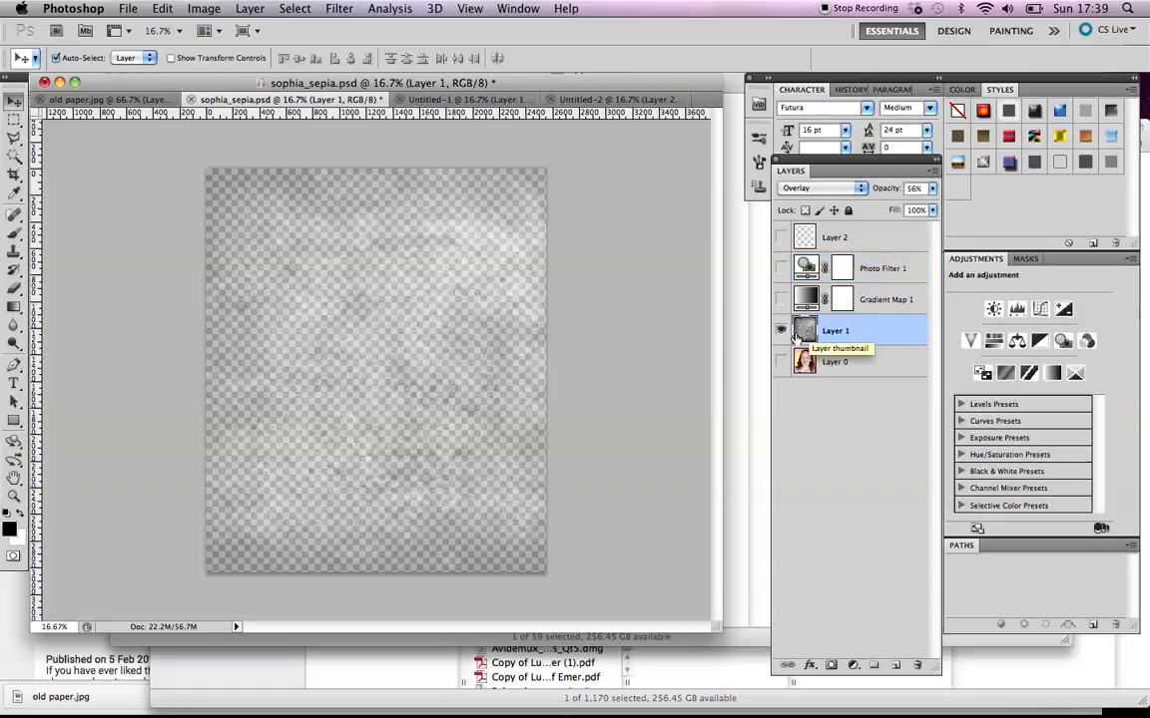
left_click(781, 365)
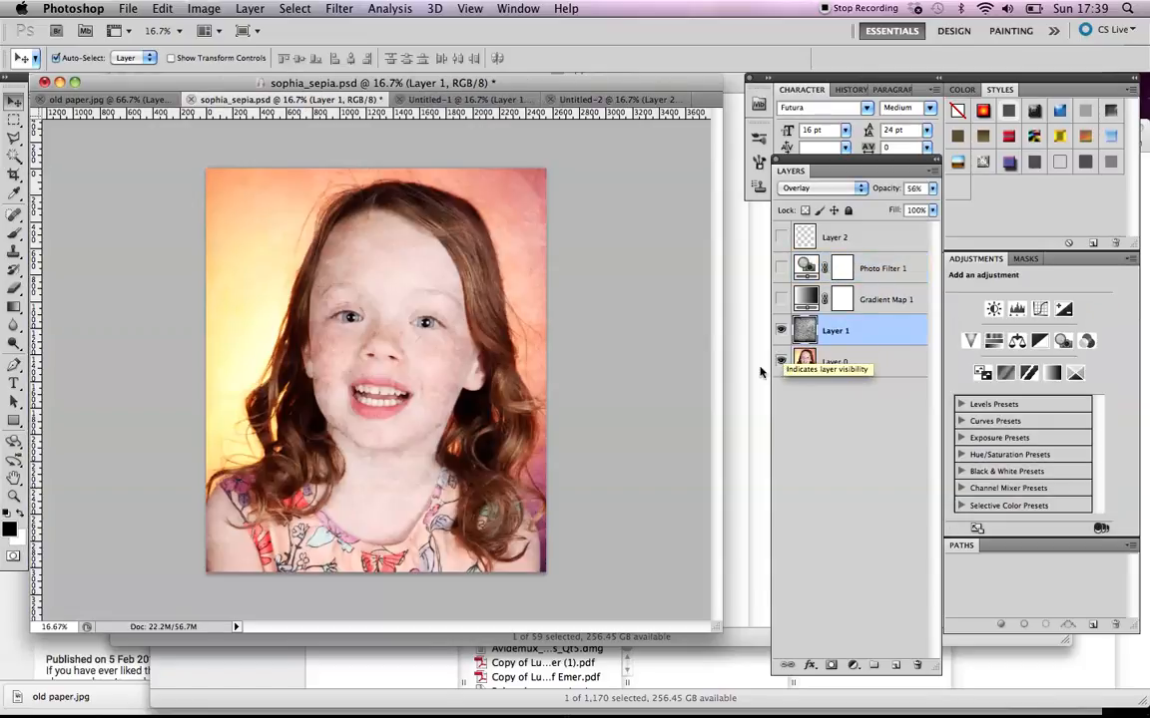
Step: Desaturate the paper texture layer in Untitled-2 and darken it with Levels, midtones 0.47 and white input 243
left_click(592, 102)
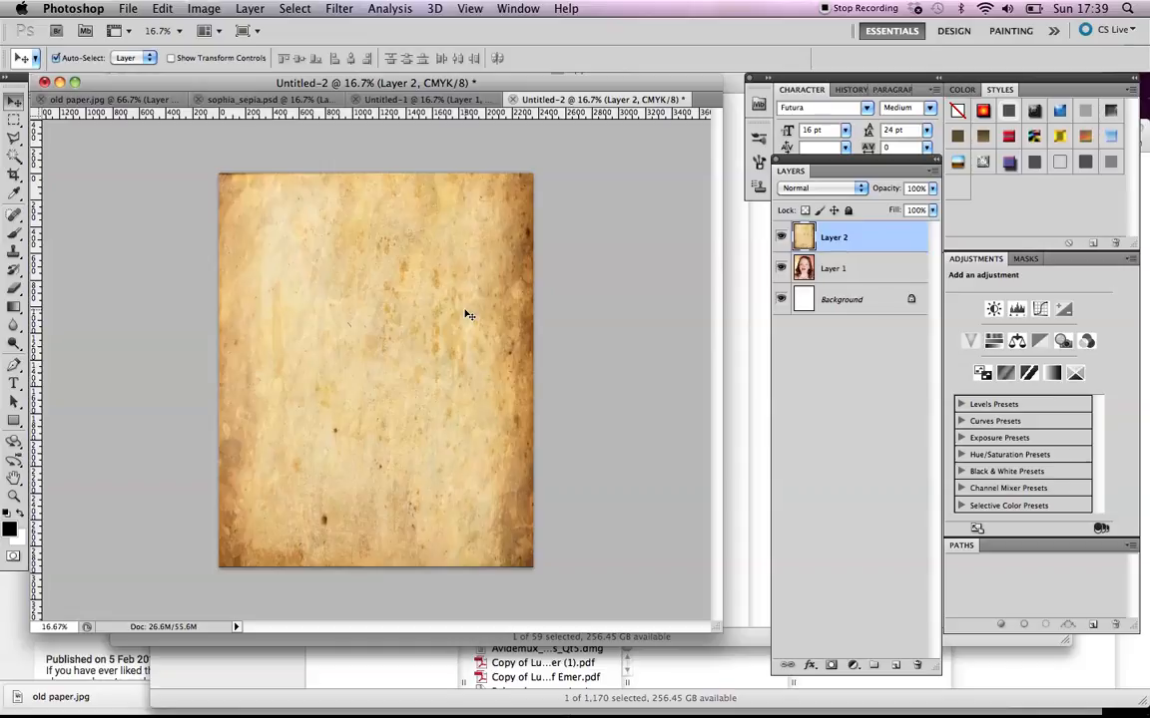
key("super+shift+u")
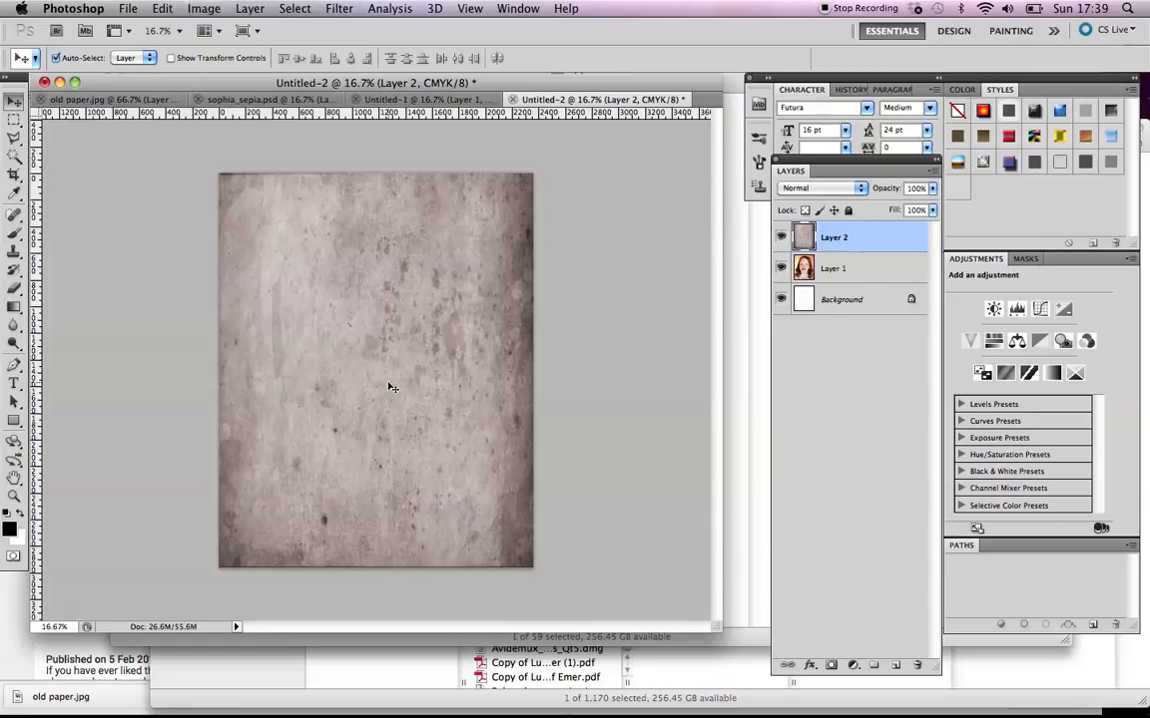
key("super+l")
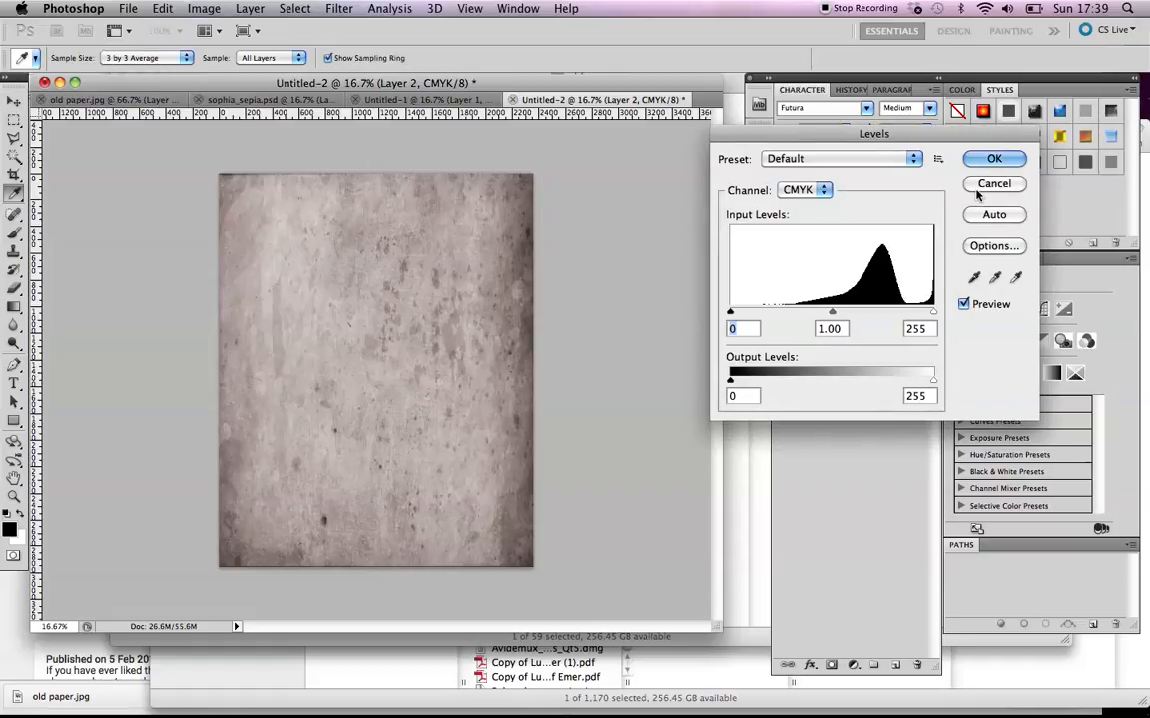
left_click_drag(950, 137, 803, 139)
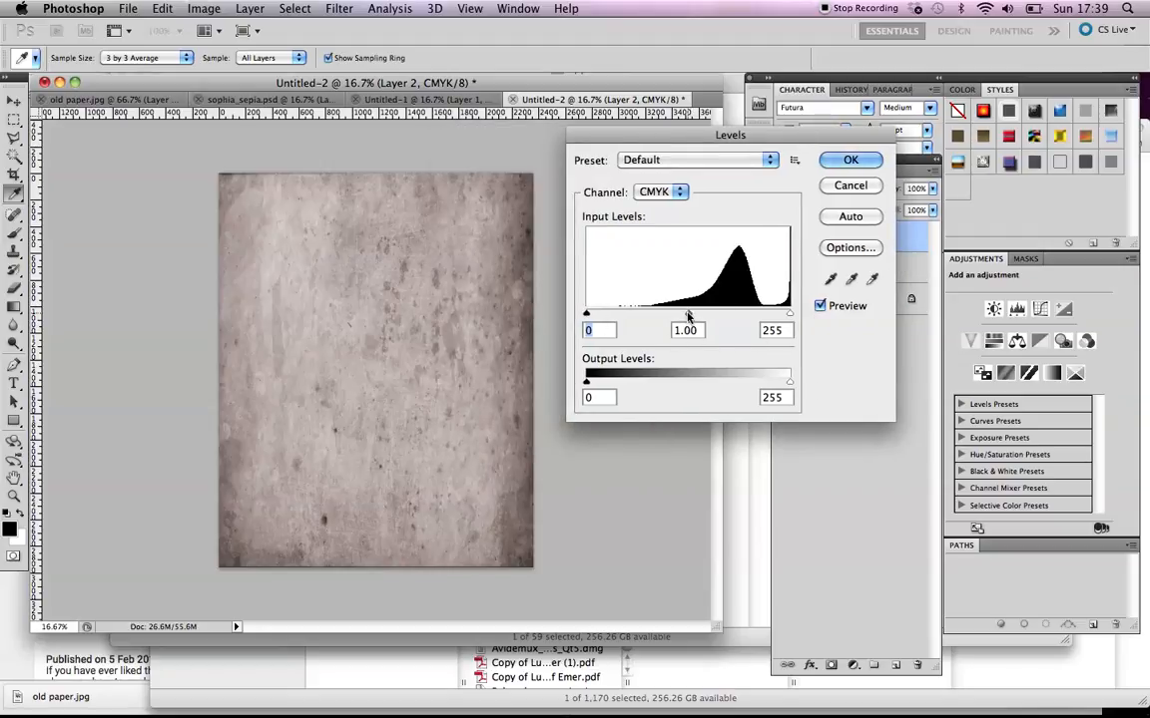
left_click_drag(687, 313, 780, 318)
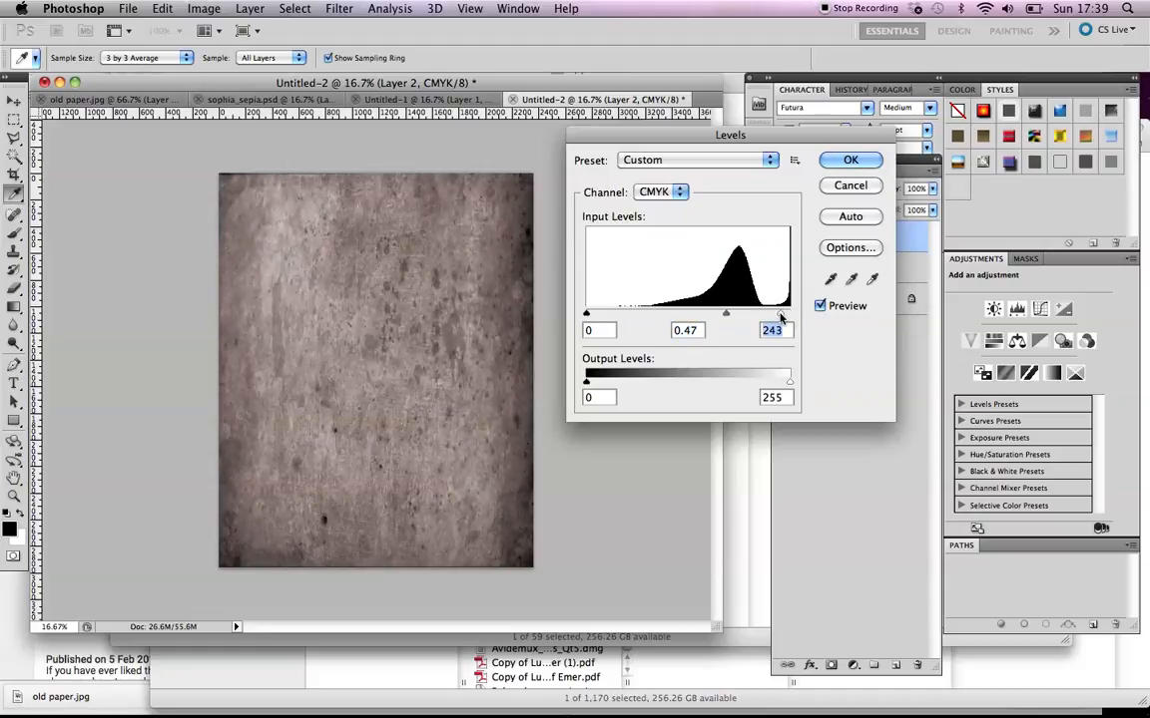
left_click(847, 161)
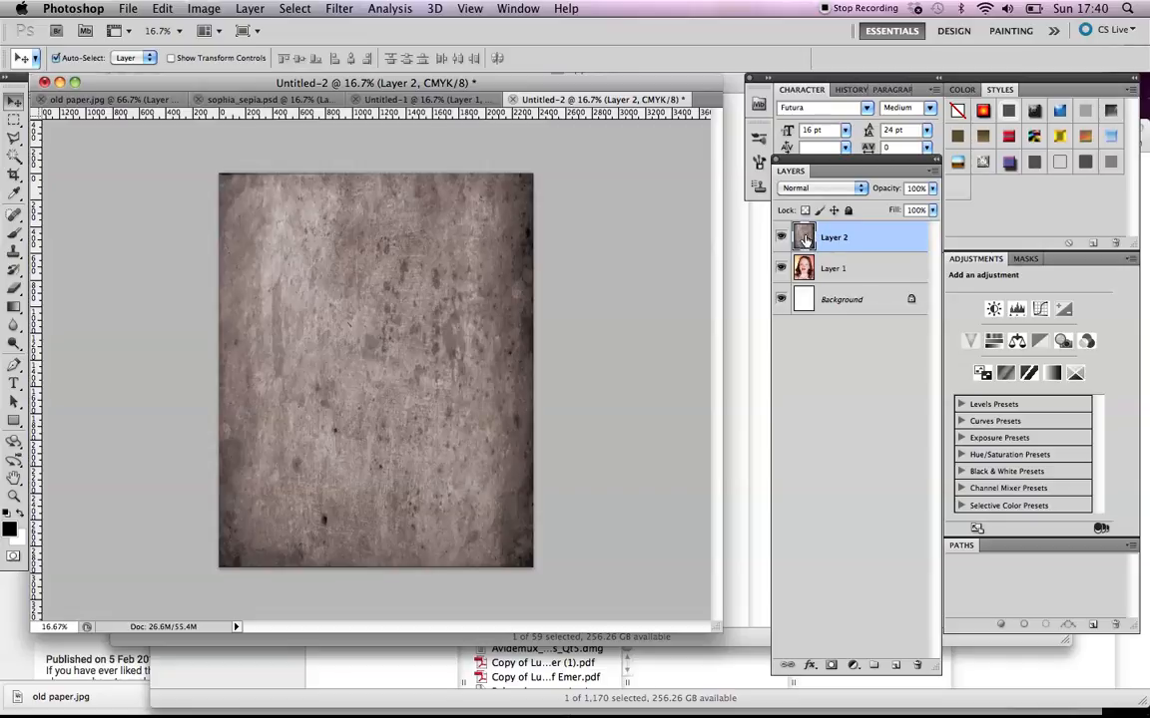
Step: Set the texture layer's blend mode to Overlay
left_click(806, 190)
left_click(806, 189)
left_click(824, 189)
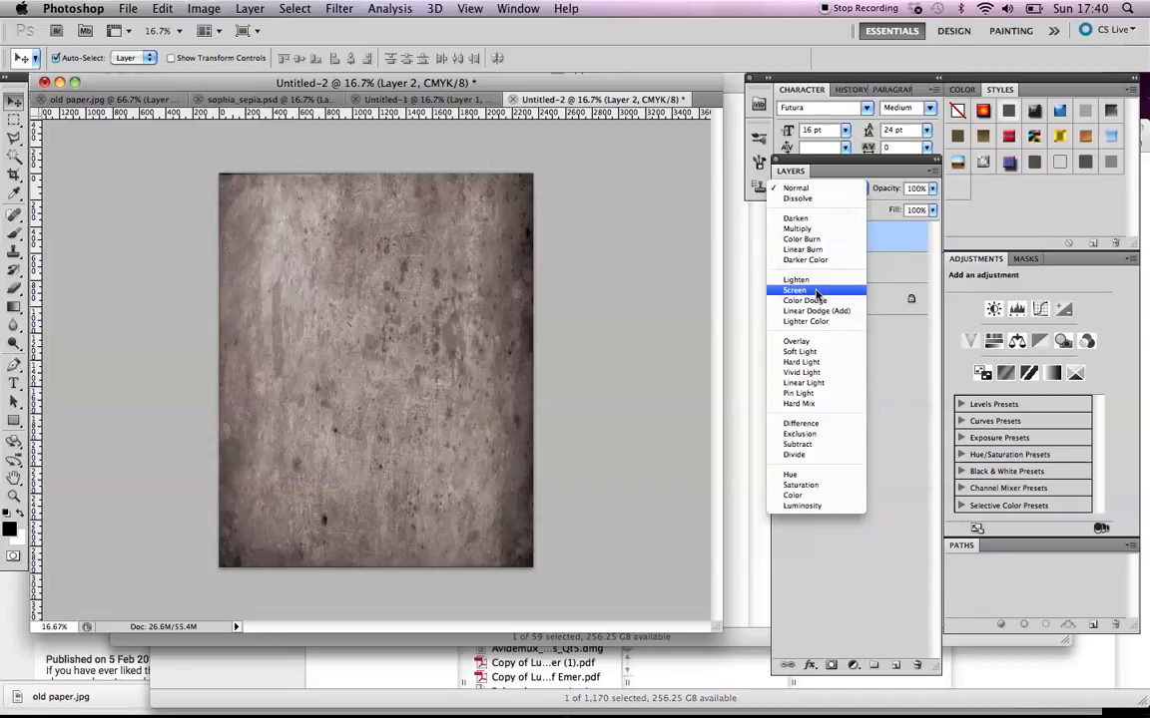
left_click(798, 341)
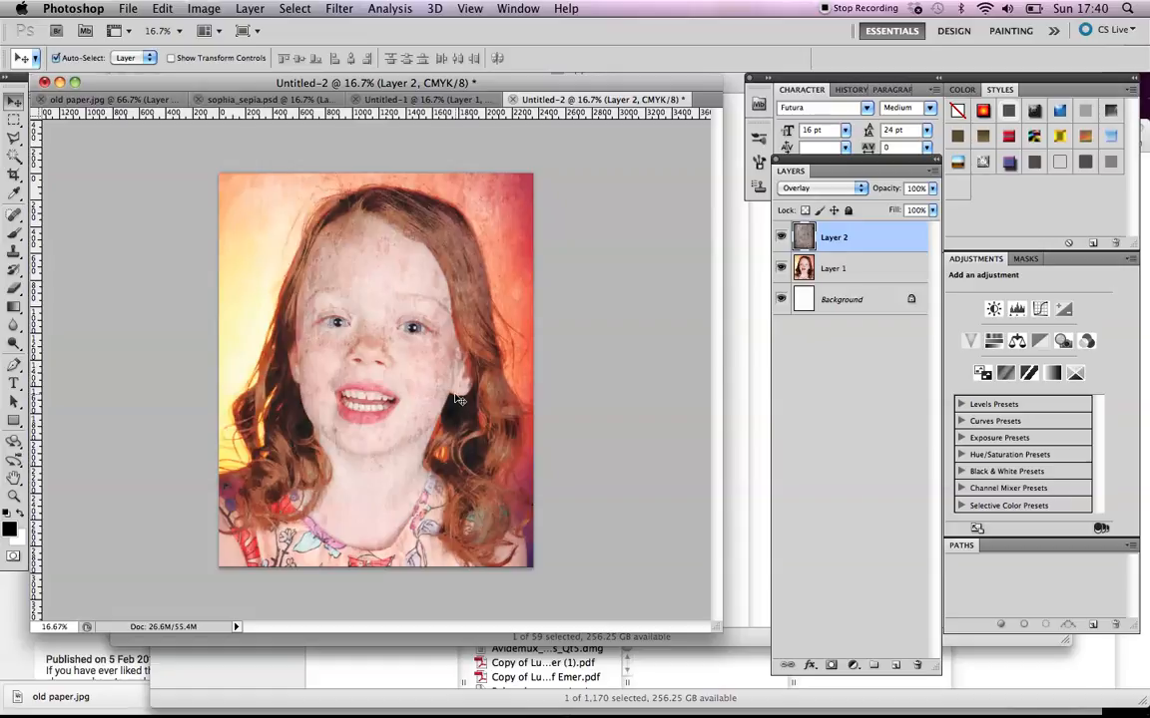
Step: Show Gradient Map 1 in sophia_sepia.psd to examine its effect on the portrait
left_click(399, 99)
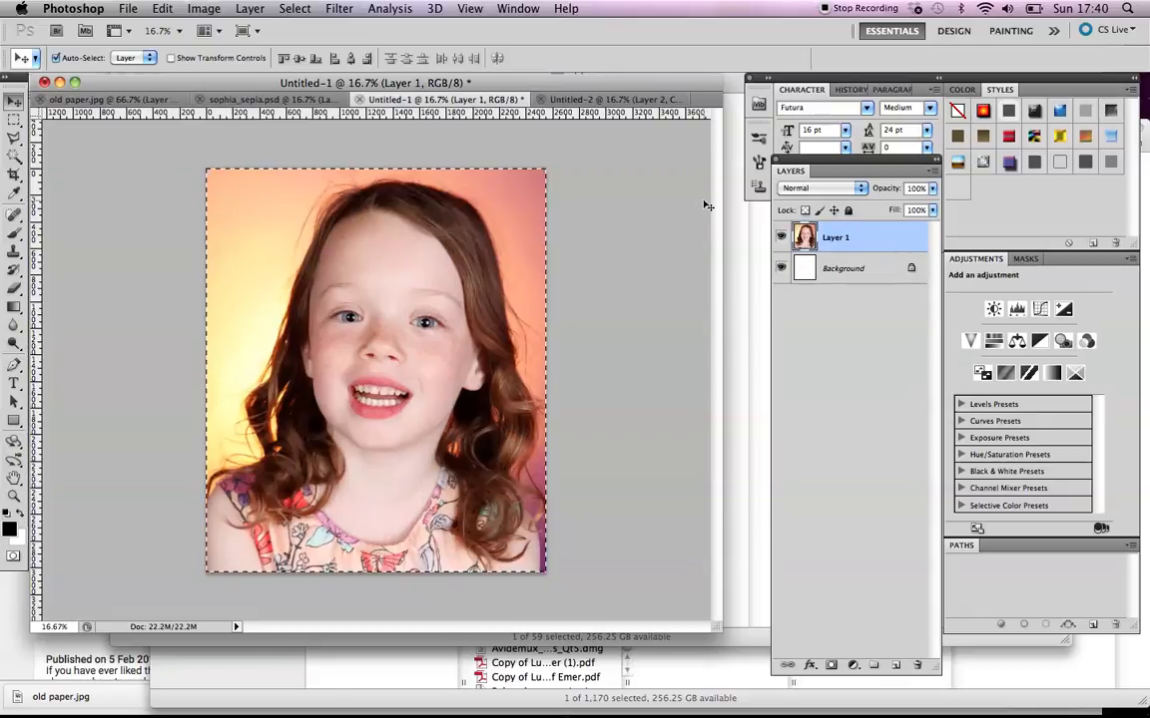
left_click(299, 101)
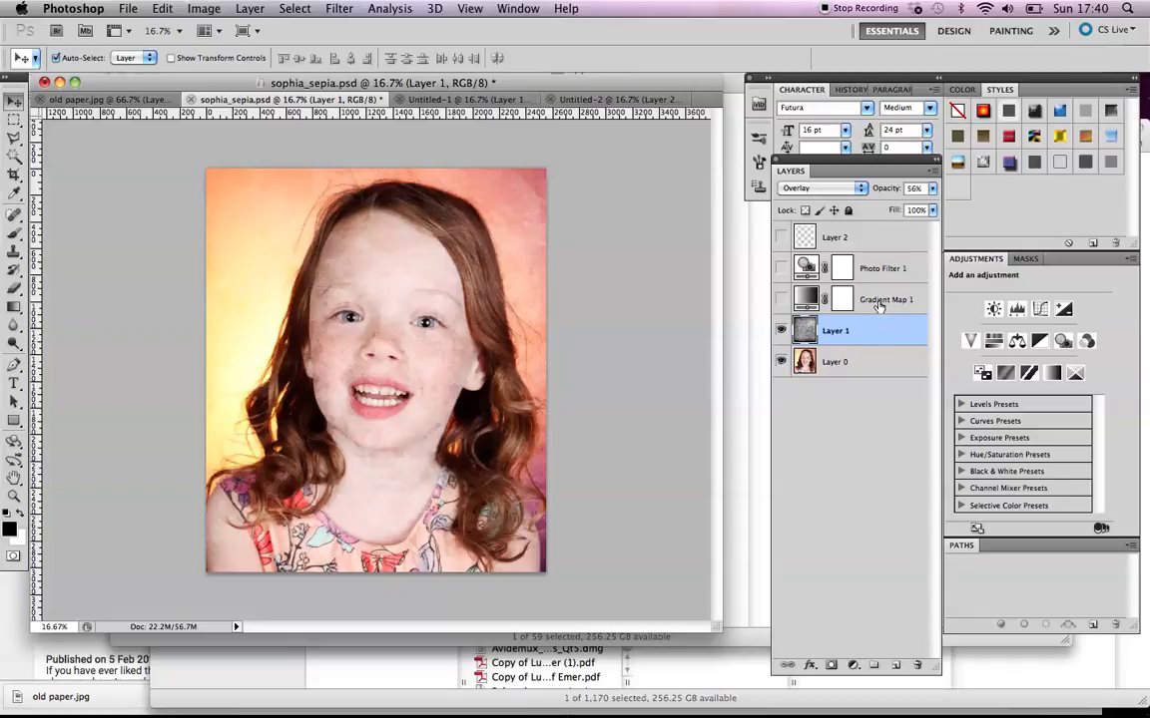
left_click(782, 300)
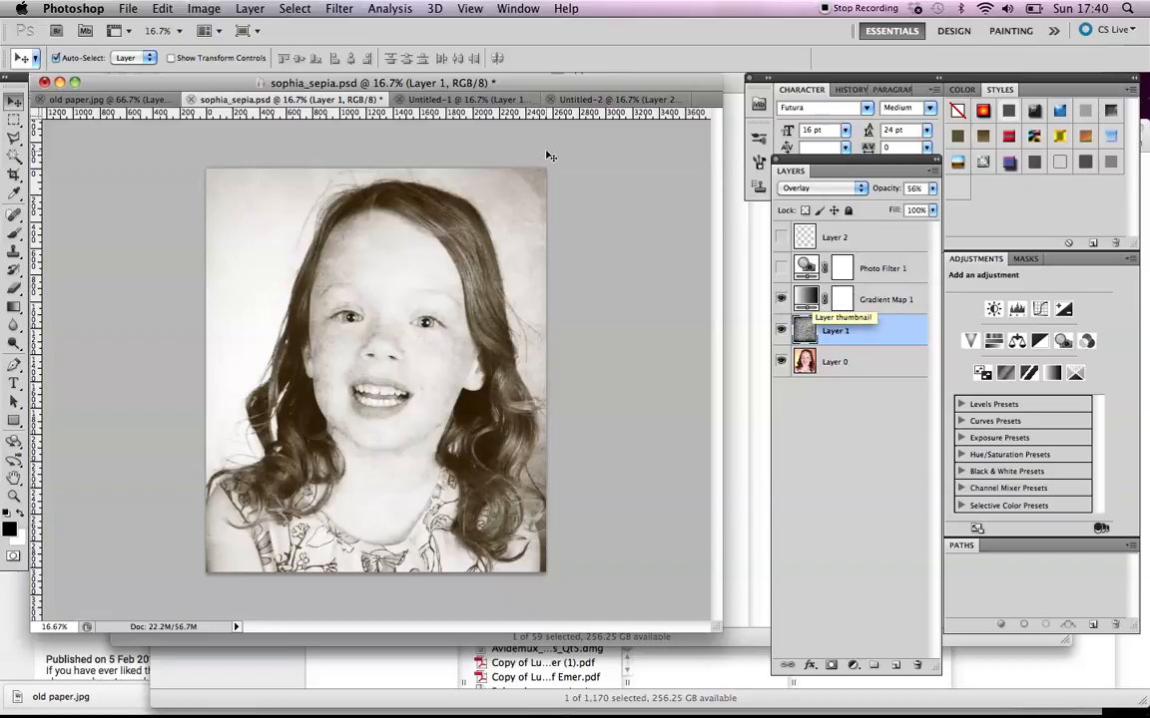
Step: Add a Gradient Map adjustment layer above the texture layer in Untitled-2
left_click(580, 100)
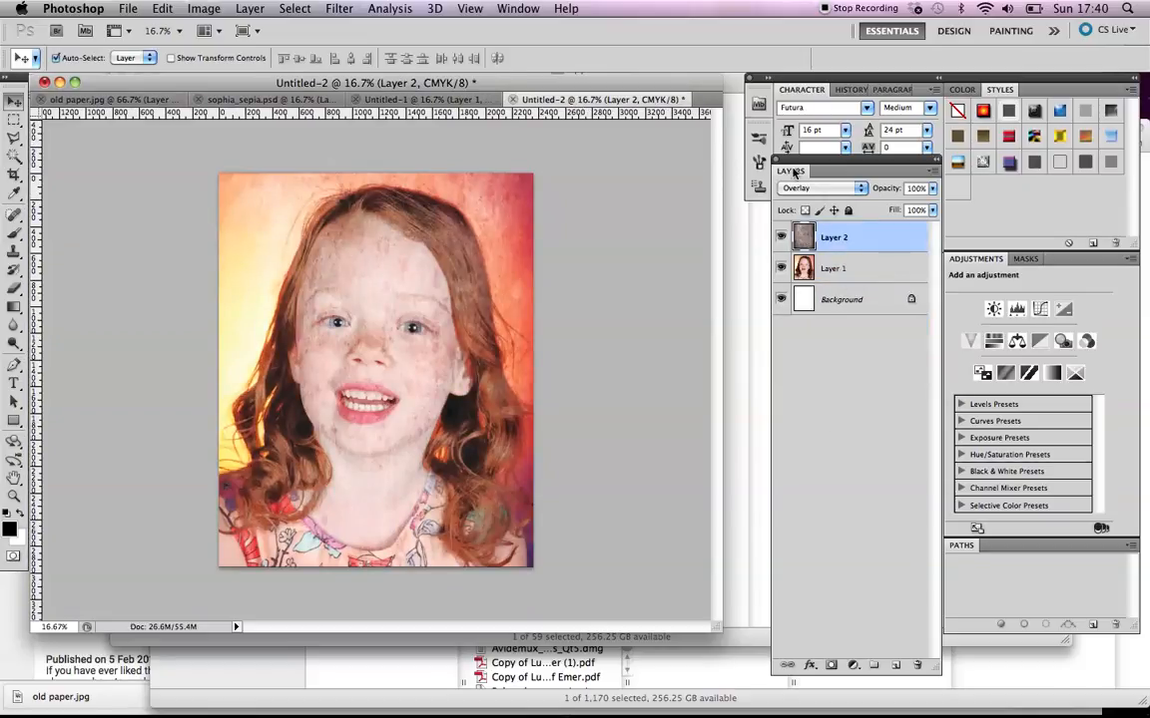
left_click(853, 667)
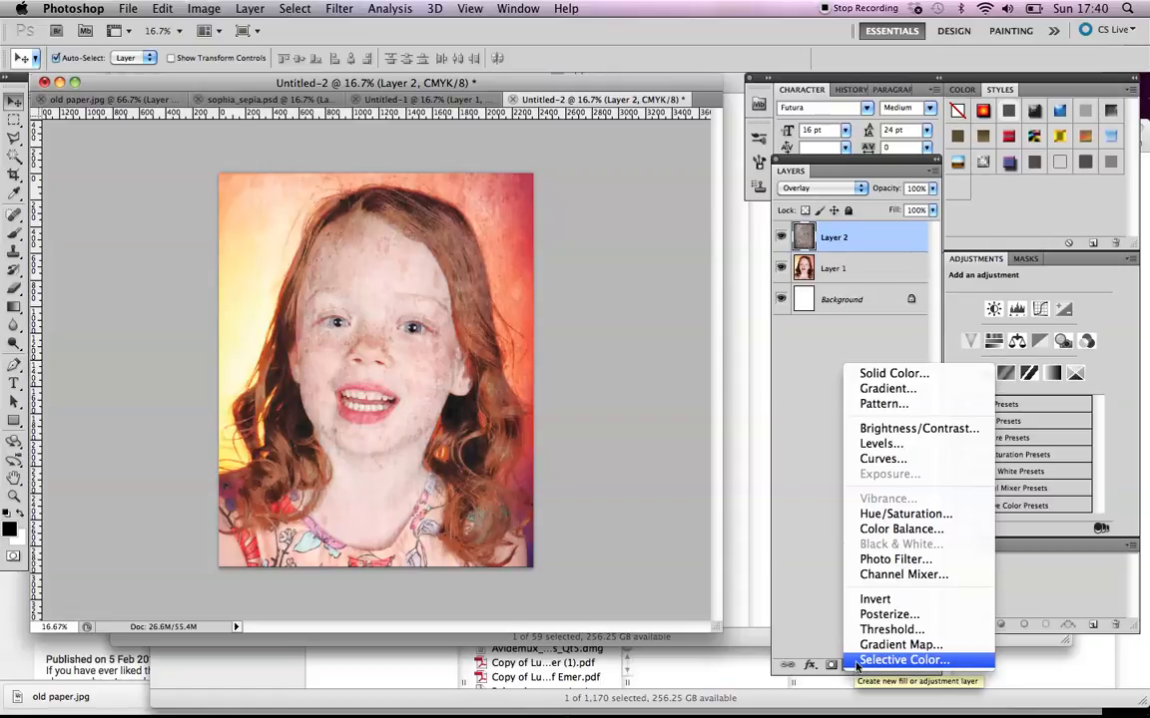
left_click(898, 645)
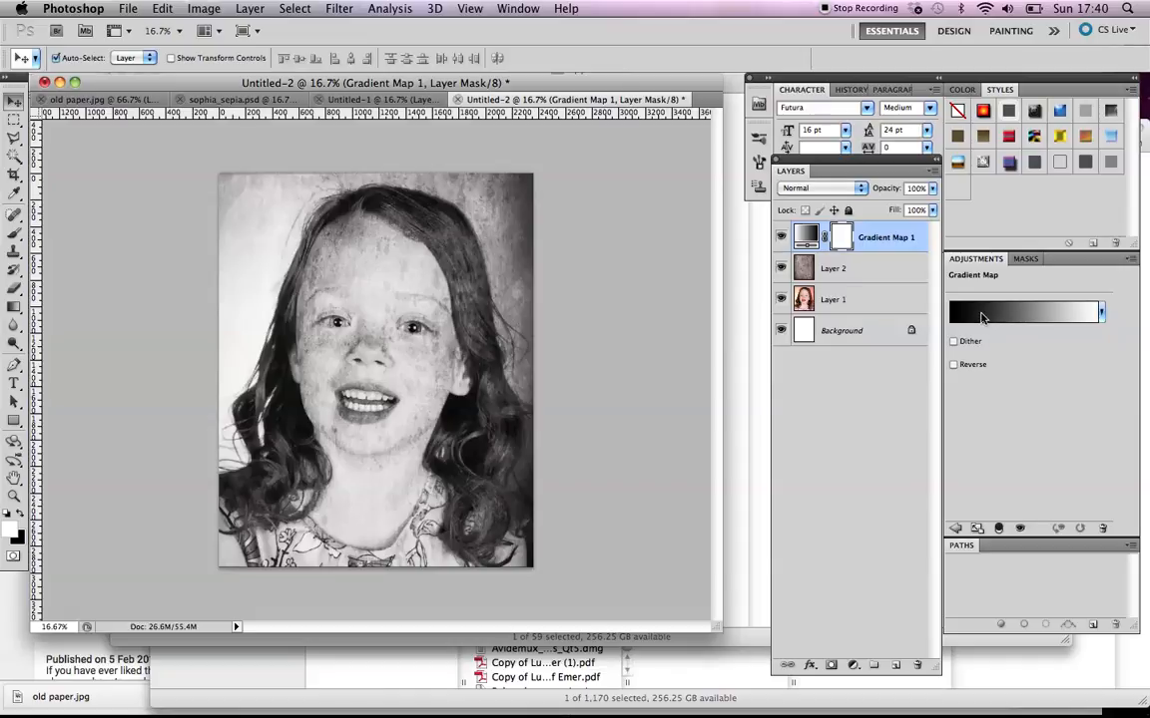
Step: Turn off the web-colours restriction and set the dark stop of the gradient map to olive brown #443a0e
left_click(991, 317)
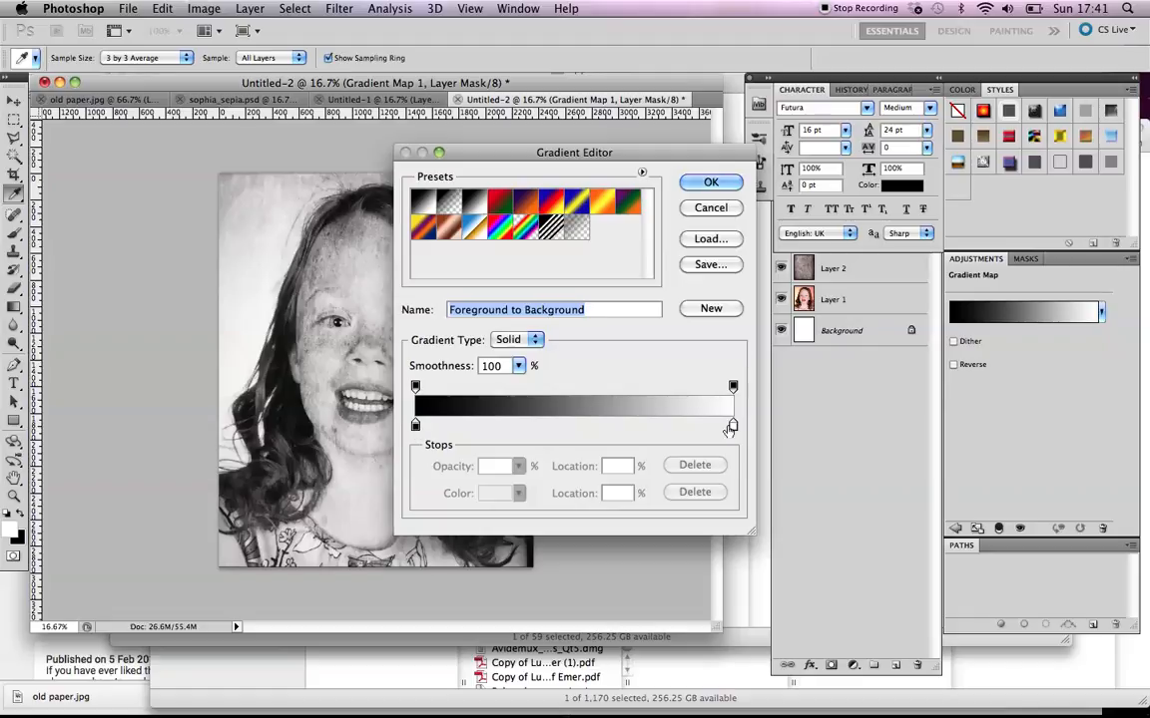
double_click(415, 427)
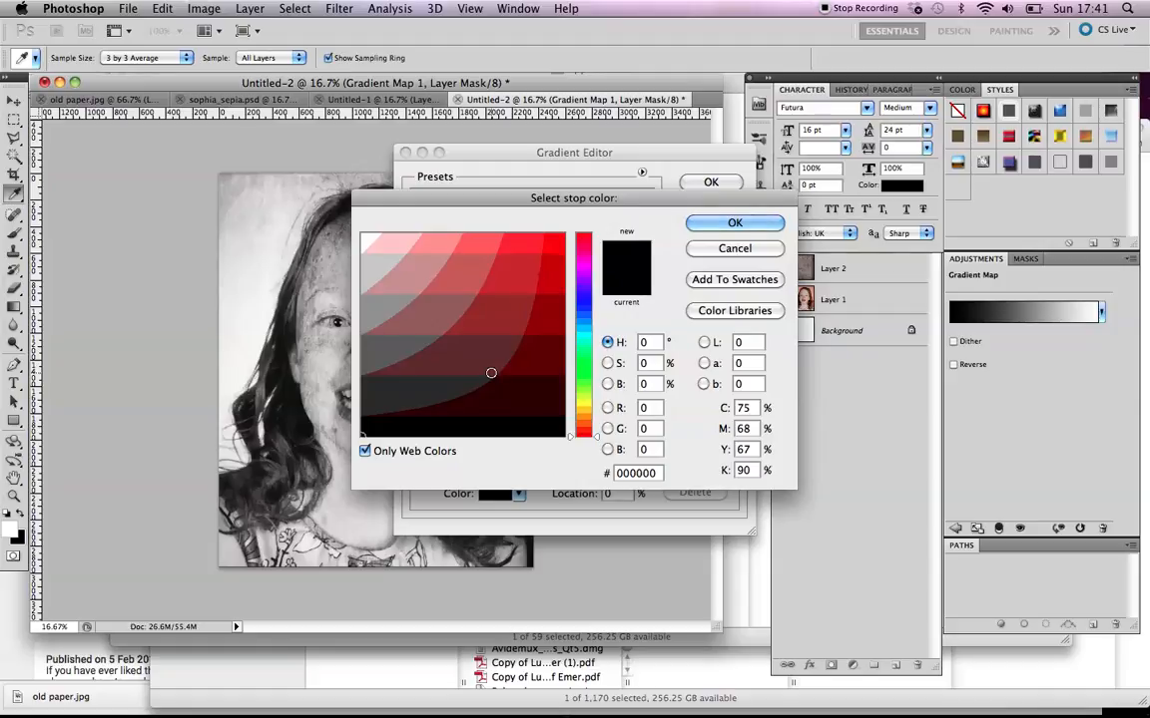
left_click(365, 452)
left_click(365, 452)
left_click(366, 452)
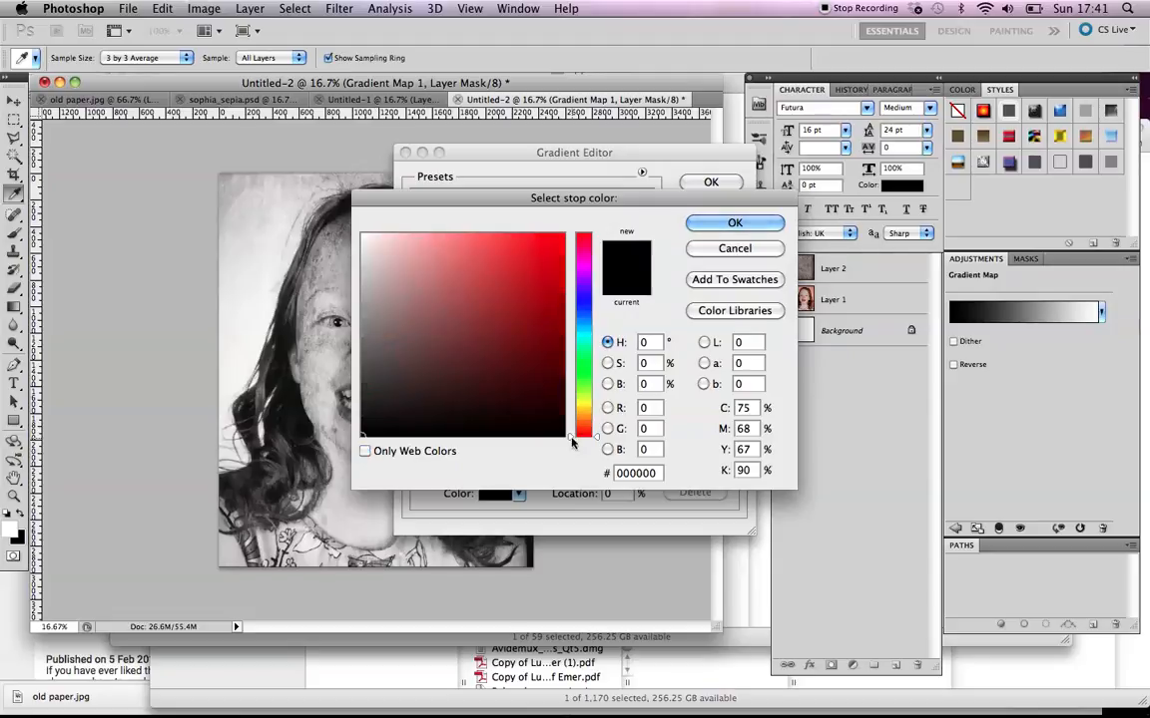
left_click_drag(599, 437, 588, 409)
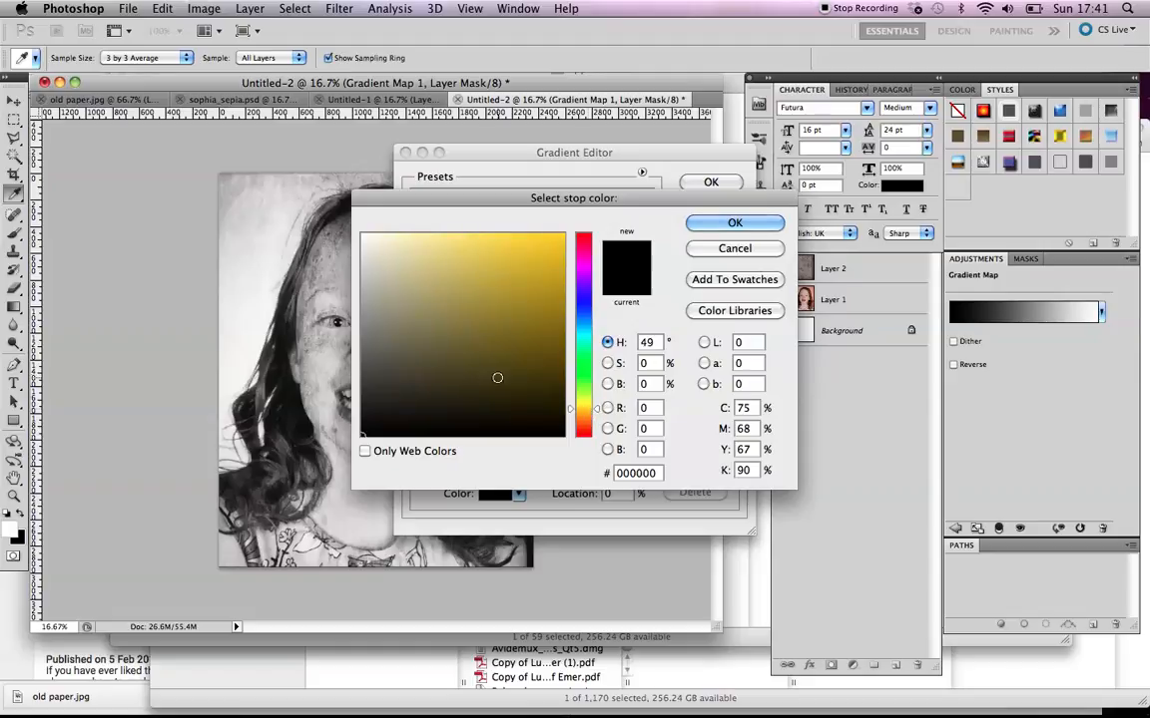
left_click(501, 373)
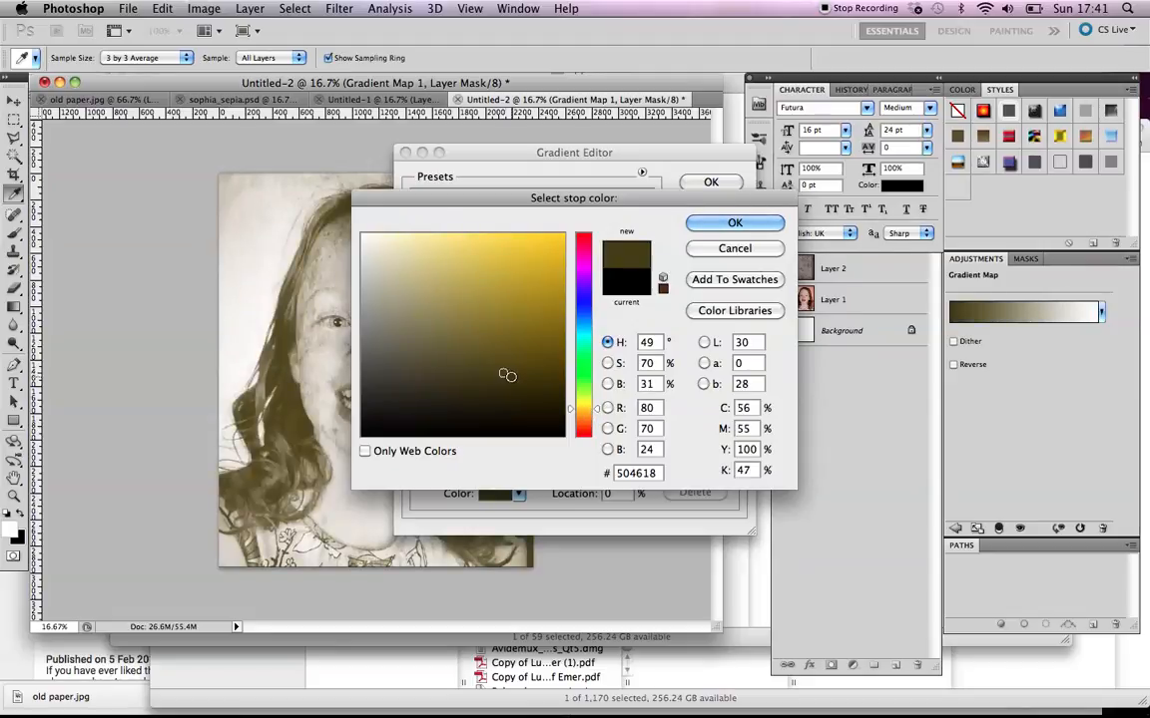
left_click(522, 383)
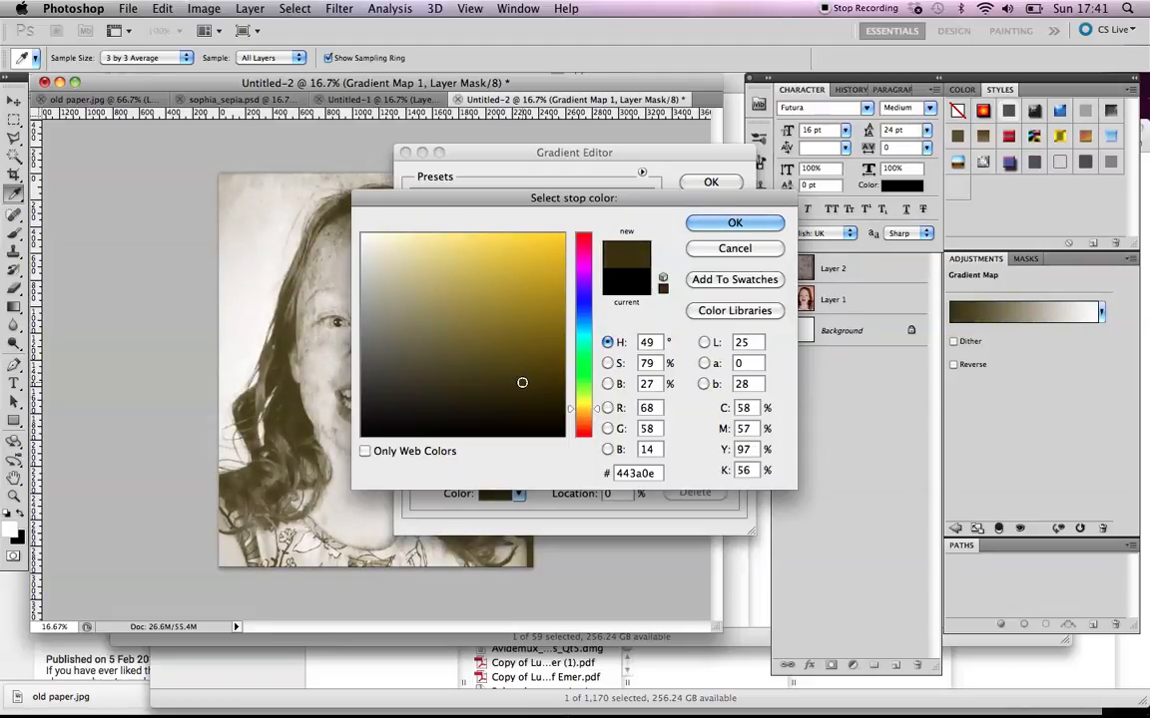
left_click(743, 223)
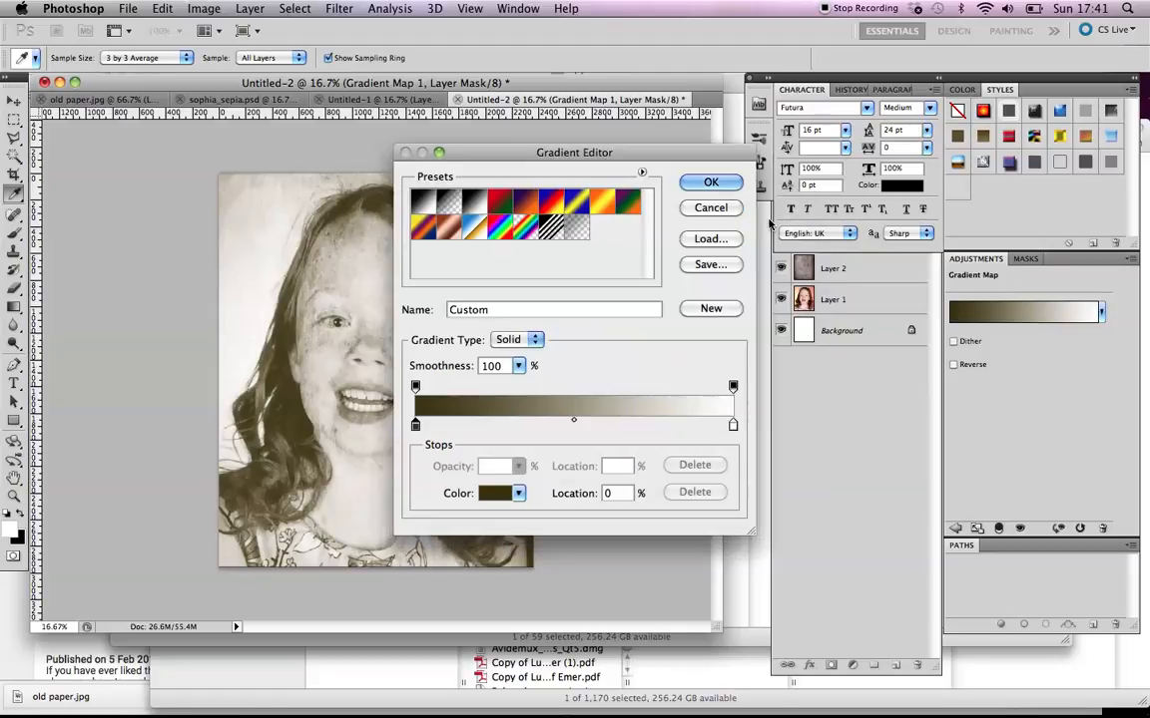
left_click(706, 185)
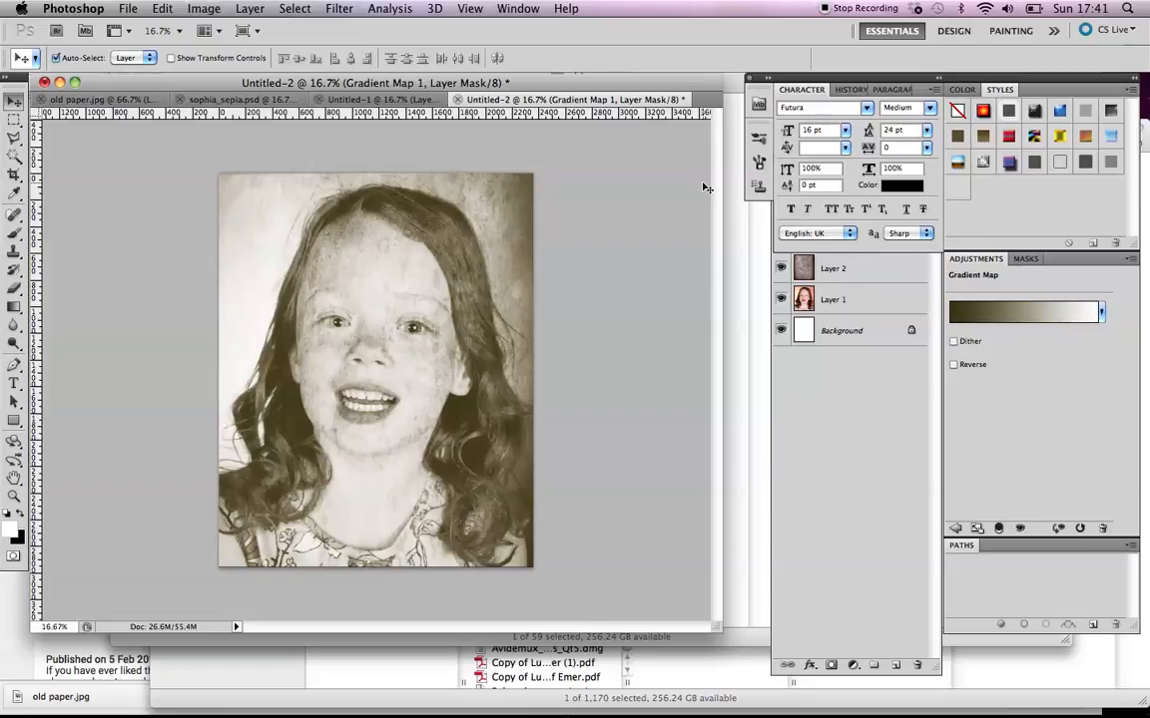
Step: Show Photo Filter 1 in sophia_sepia.psd and examine its filter settings
left_click(330, 100)
left_click(267, 100)
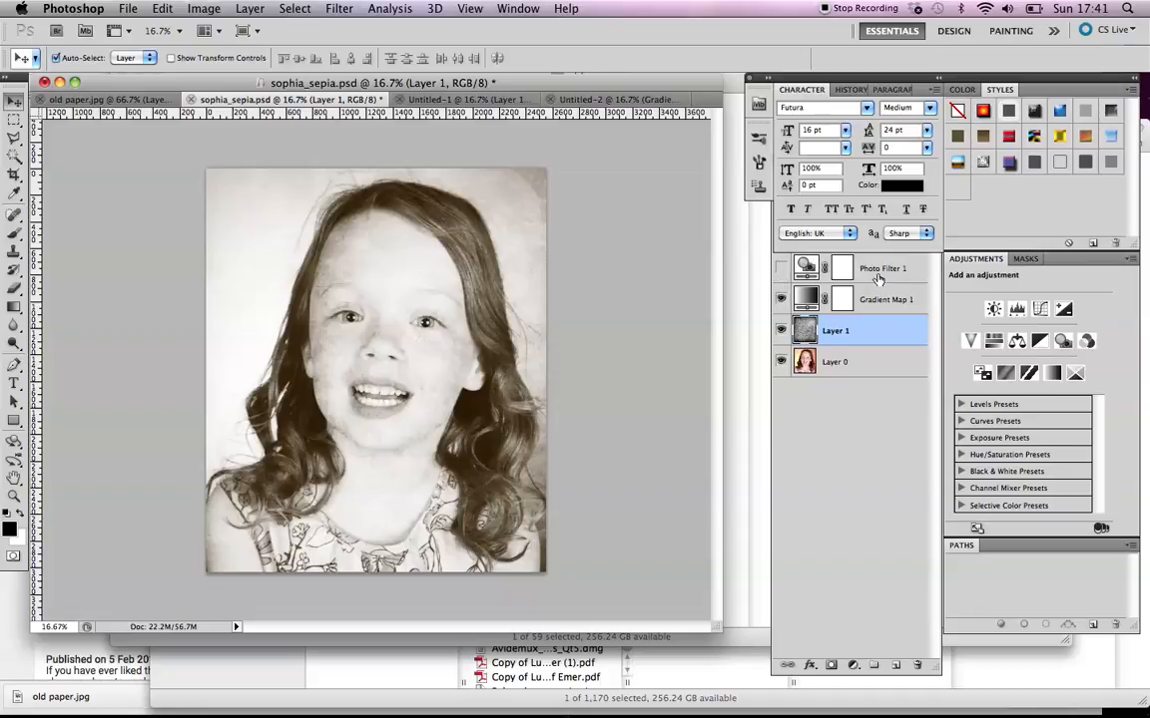
left_click(780, 267)
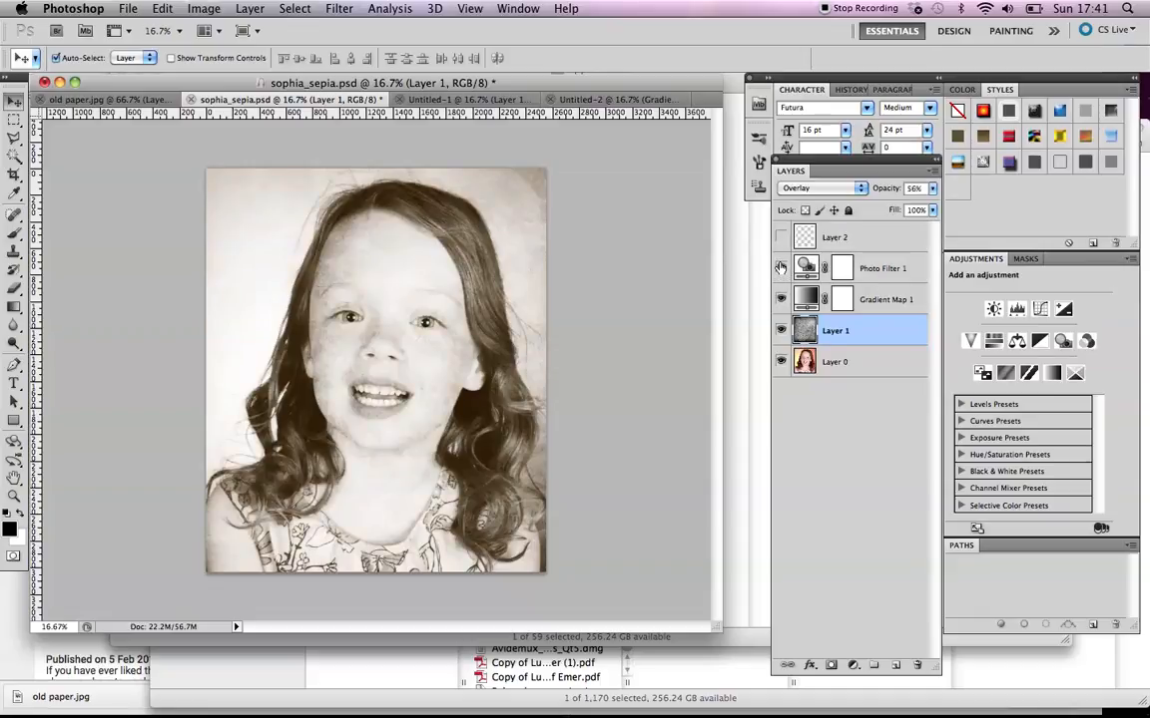
left_click(843, 270)
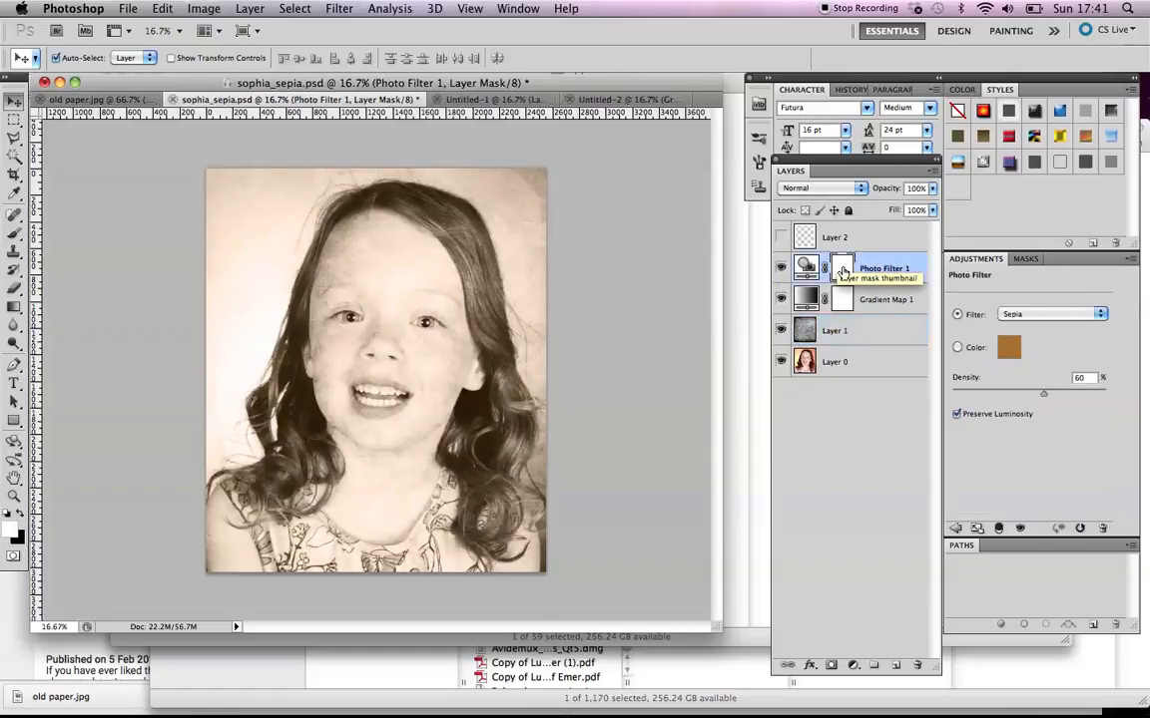
Step: Add a Photo Filter adjustment layer above the gradient map in Untitled-2 and set its filter to Sepia
left_click(648, 100)
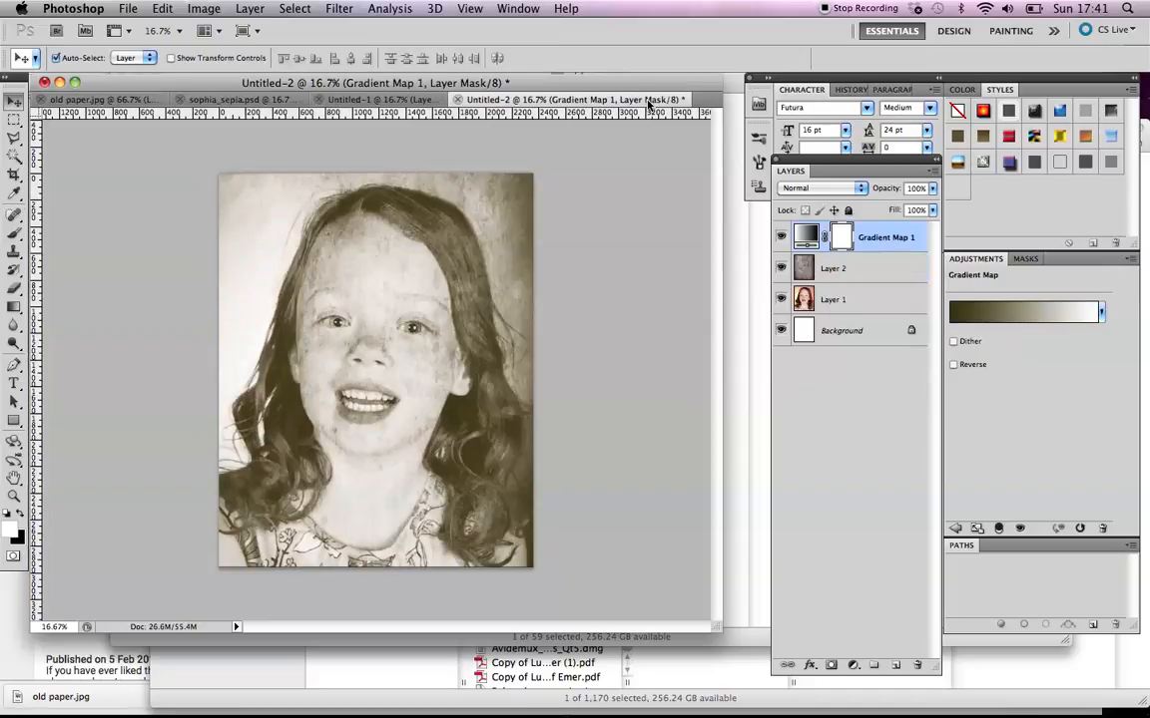
left_click(853, 666)
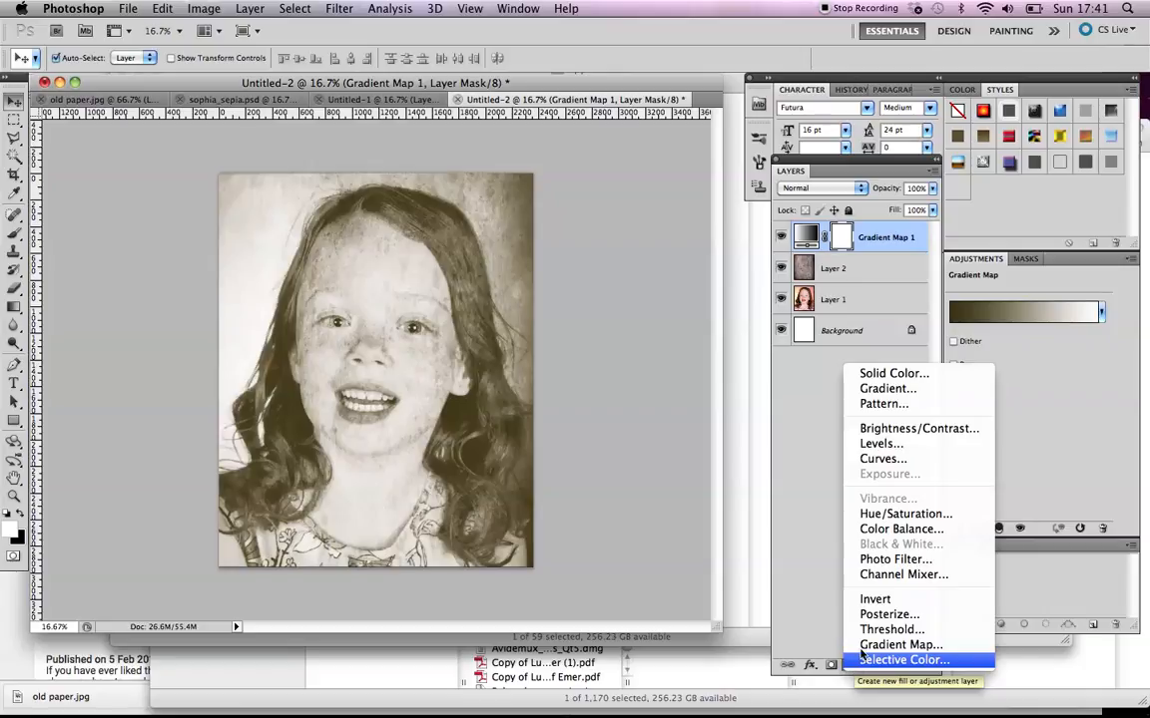
left_click(885, 560)
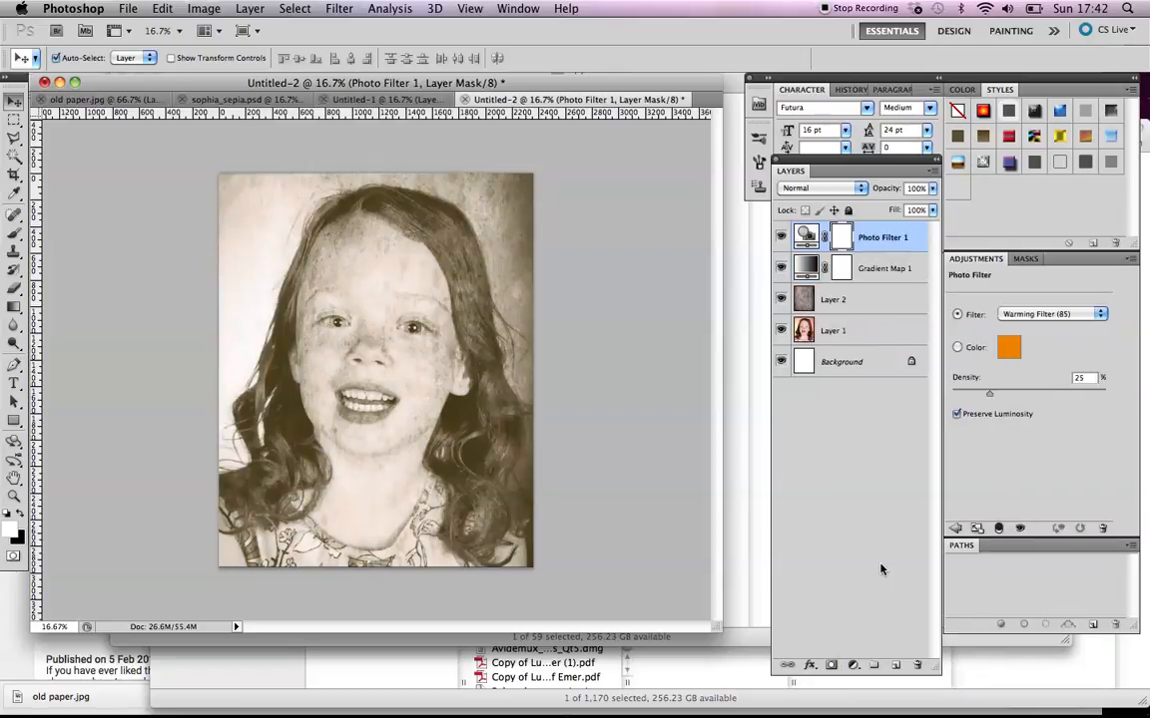
left_click(1053, 318)
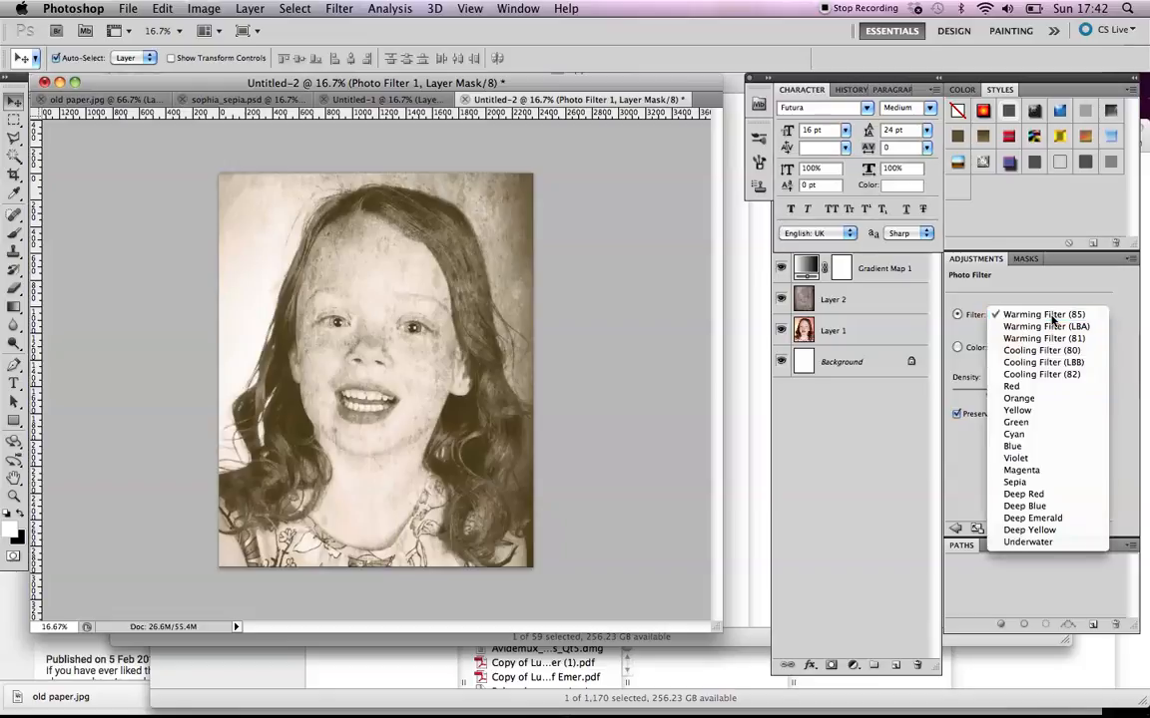
left_click(1053, 316)
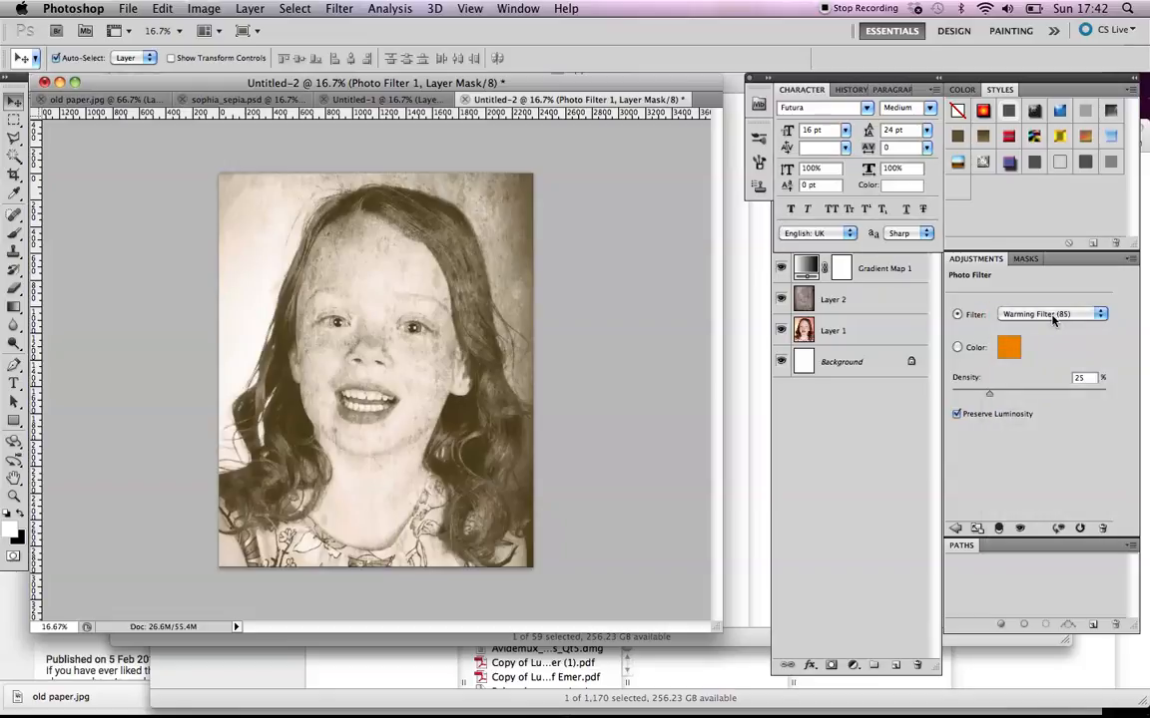
left_click(1052, 315)
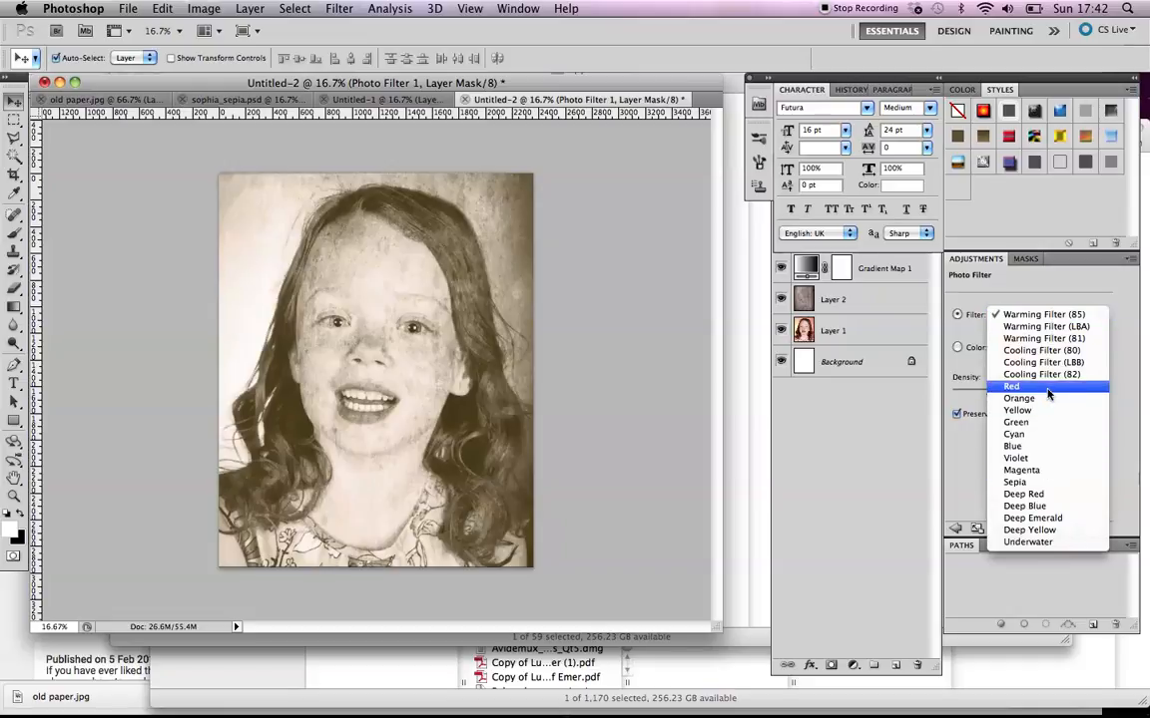
left_click(1038, 482)
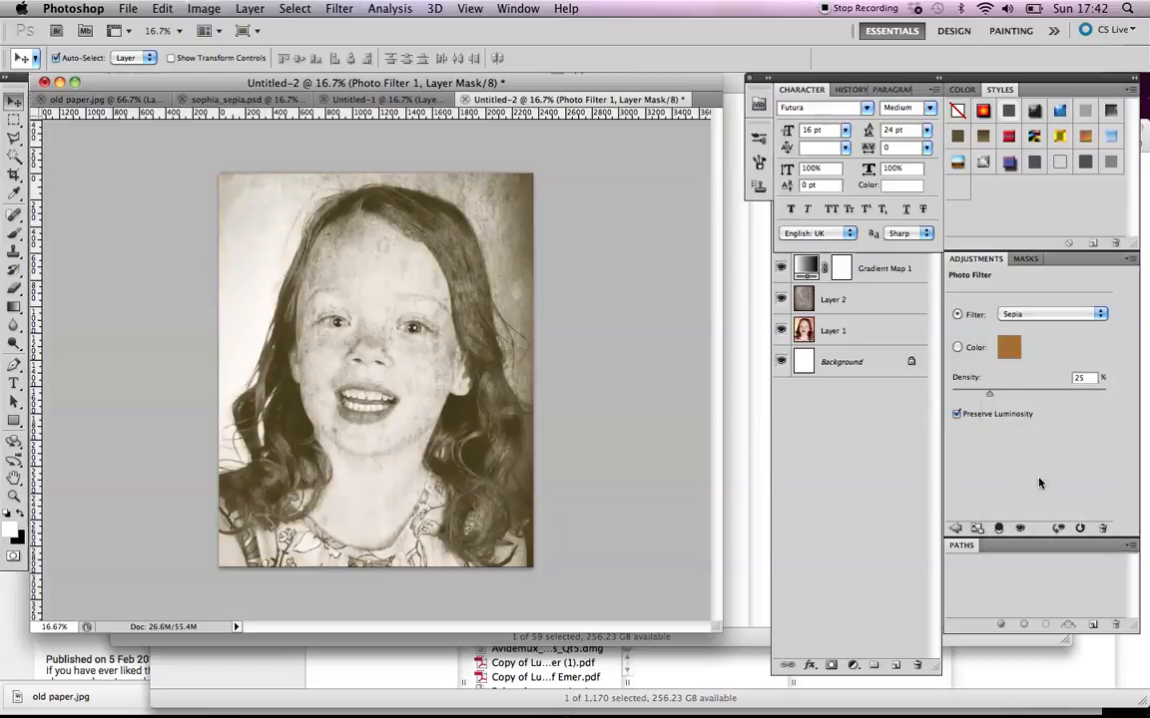
Step: Try the Deep Yellow photo filter at different densities and switch the filter back to Sepia
left_click(1032, 315)
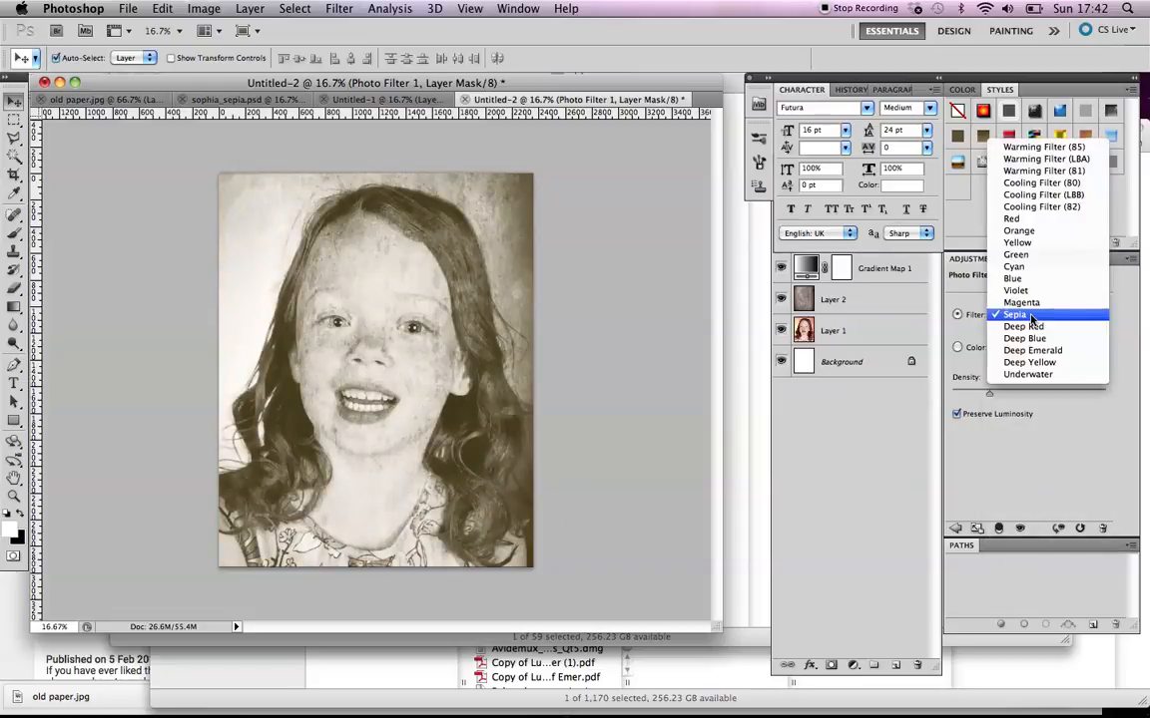
left_click(1029, 362)
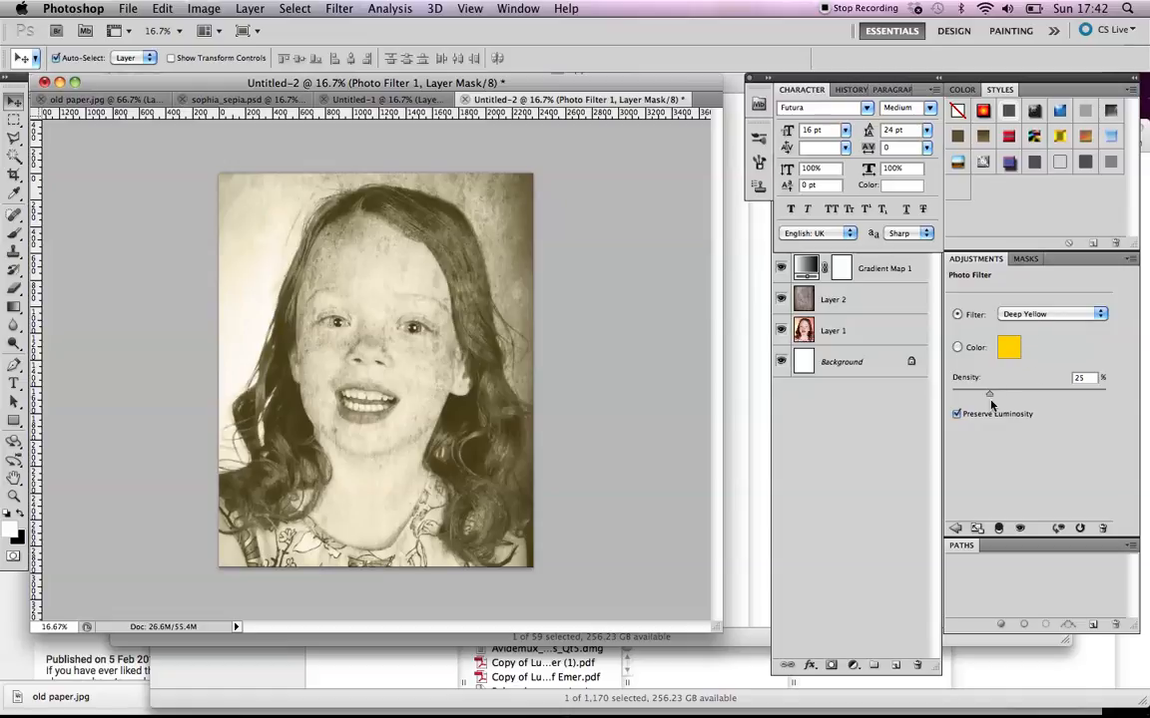
left_click(1079, 395)
left_click_drag(1080, 397, 1000, 401)
left_click(1058, 315)
left_click(1026, 267)
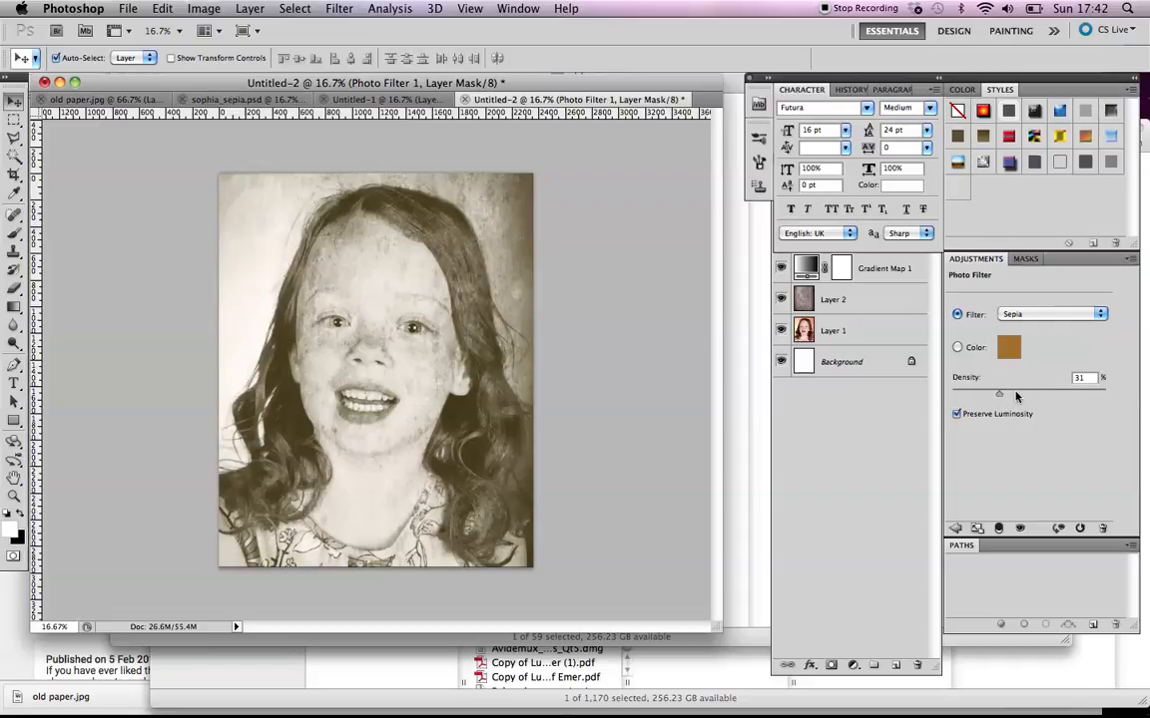
Step: Set the density of the Sepia photo filter to 60%
left_click_drag(1000, 397, 1038, 397)
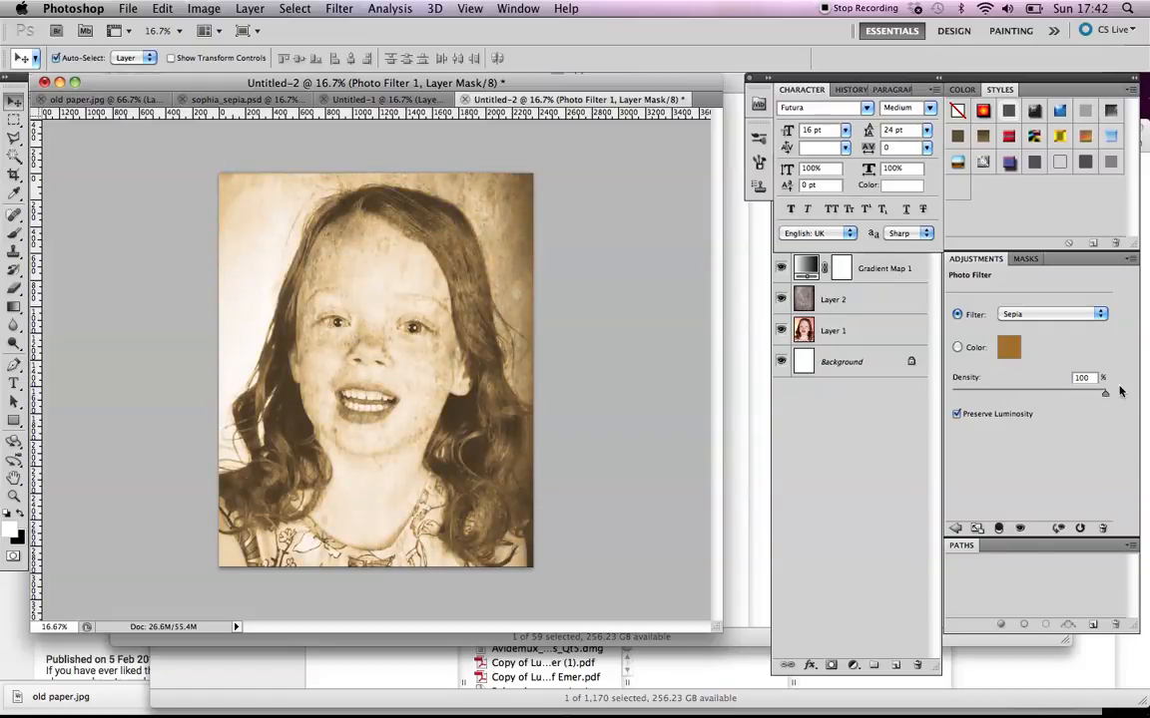
left_click_drag(1120, 390, 1101, 392)
left_click_drag(1054, 391, 1043, 391)
Step: Compare the portrait with the photo filter's Preserve Luminosity option off and on
left_click(956, 415)
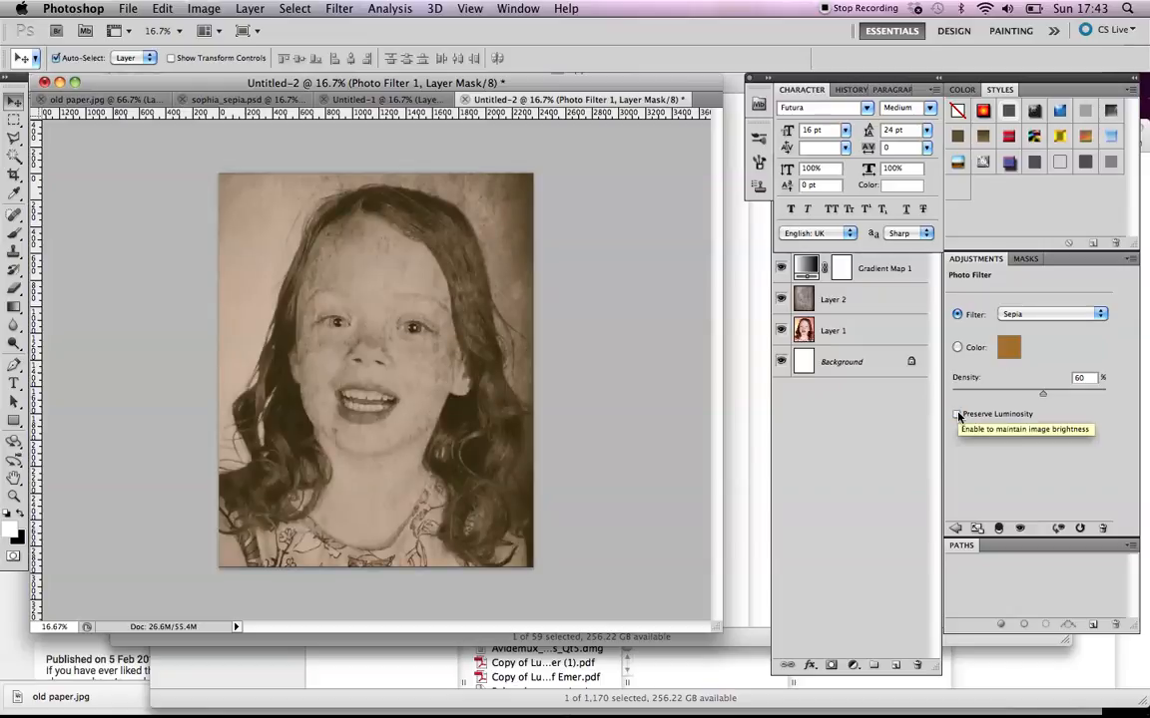
left_click(957, 416)
left_click(957, 415)
left_click(957, 415)
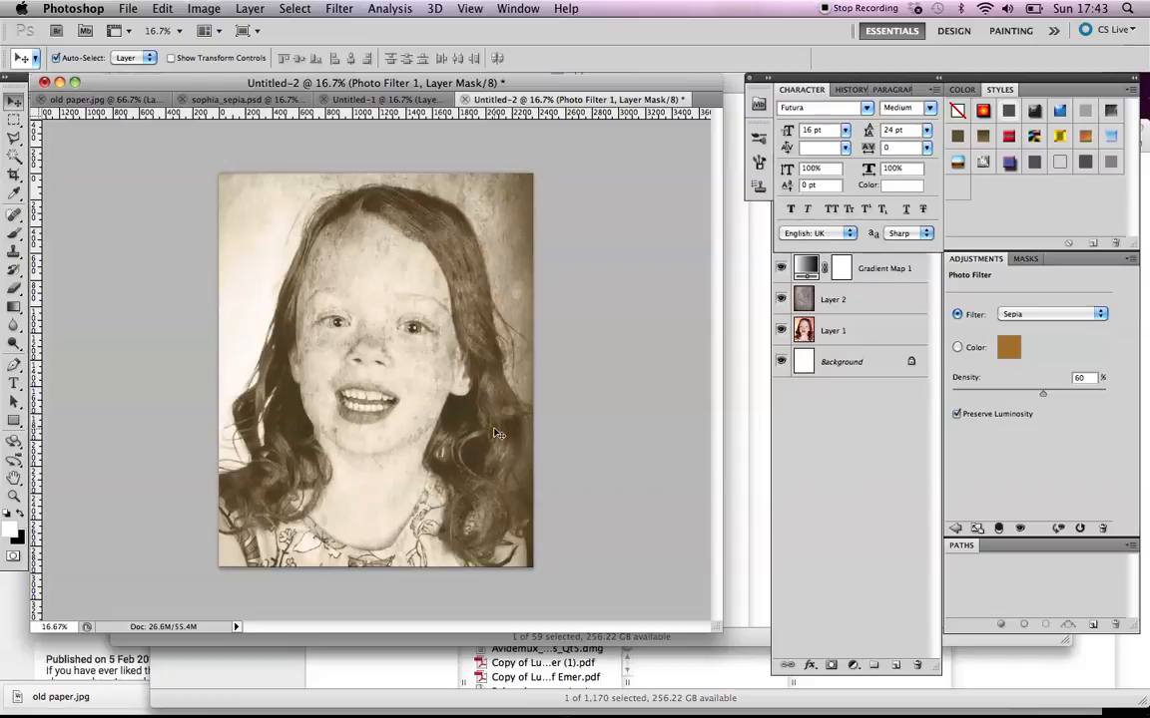
Step: Check the texture on Layer 2 by hiding and showing it, and lower the layer's opacity to 55%
left_click(837, 303)
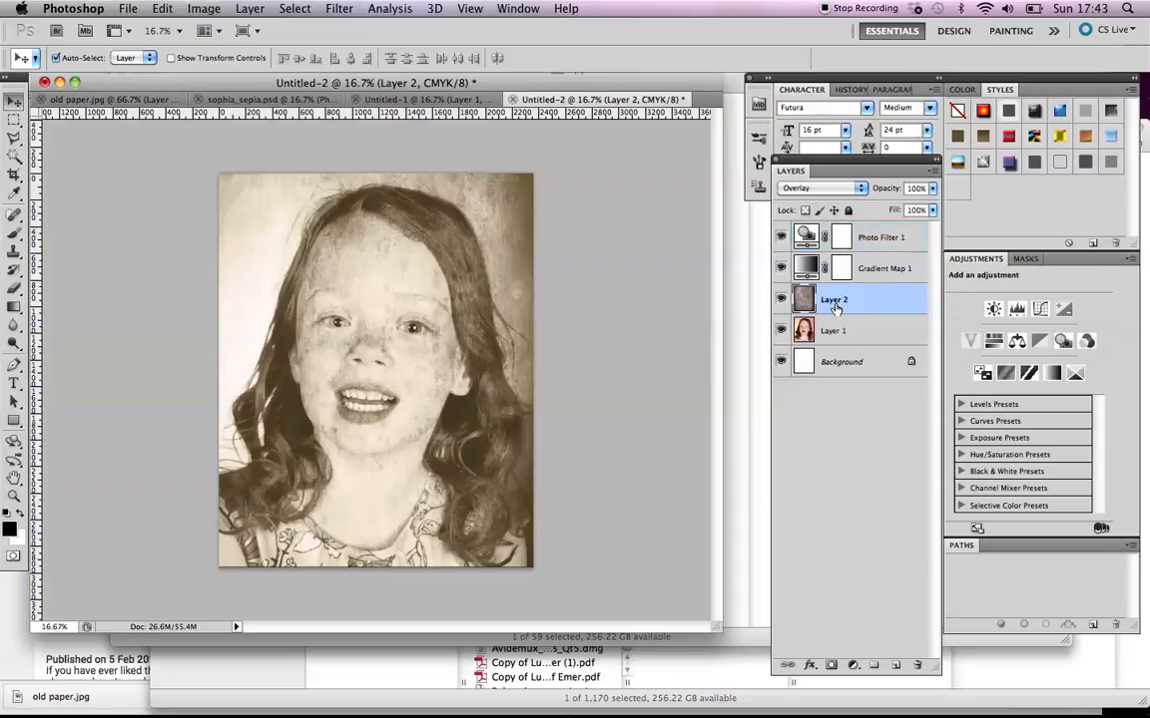
left_click(780, 299)
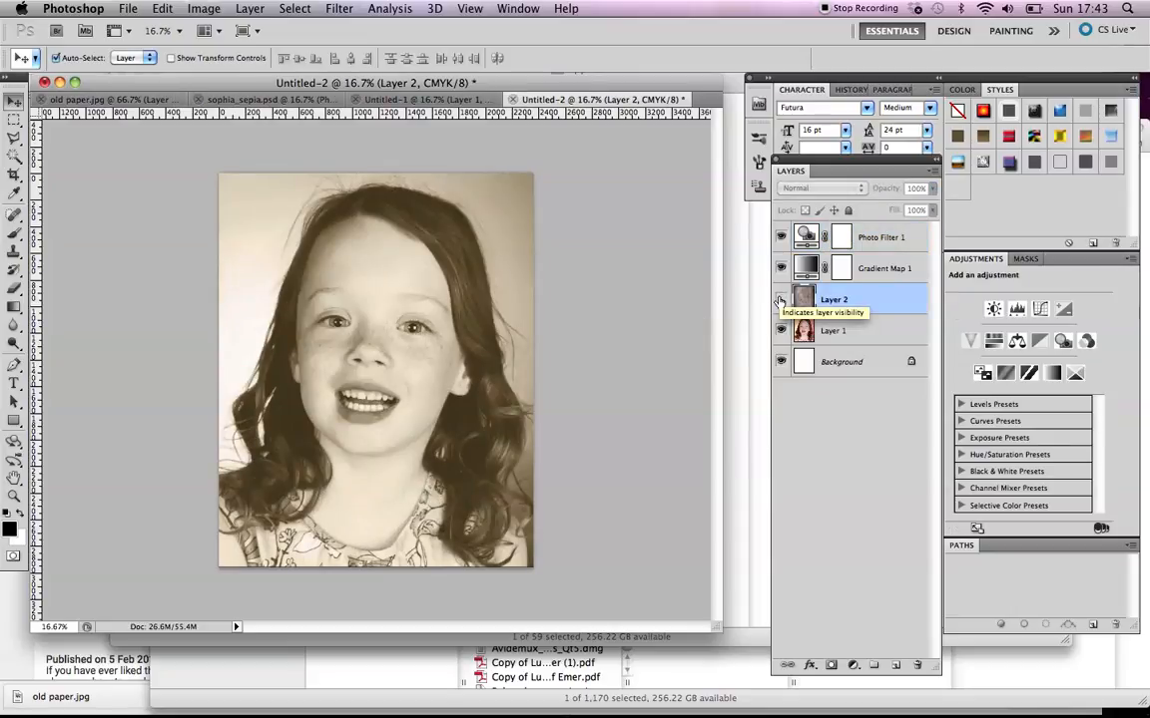
left_click(780, 299)
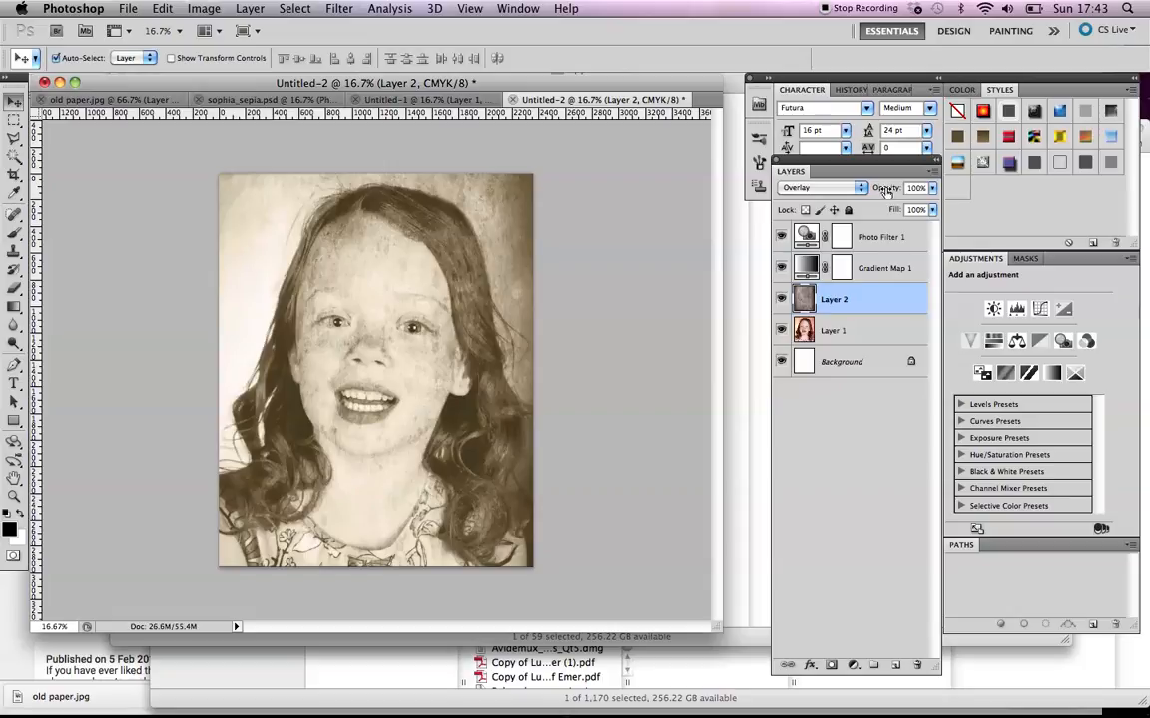
left_click(932, 189)
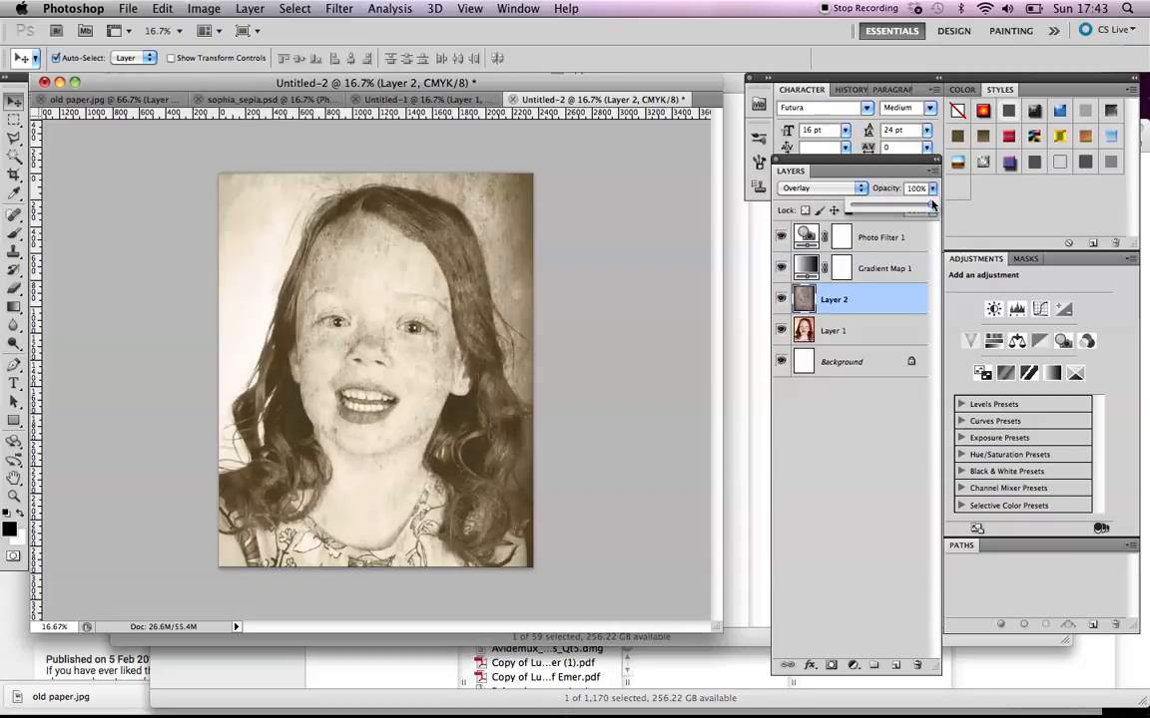
left_click_drag(928, 206, 898, 208)
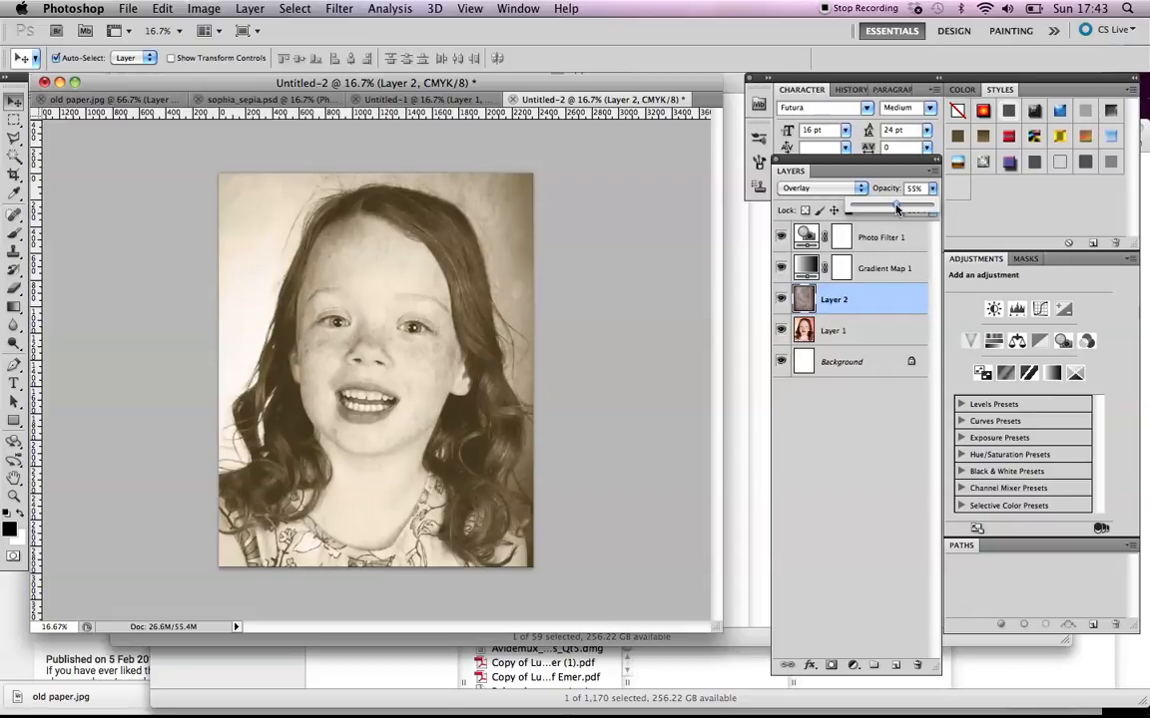
Step: Compare the portrait with and without the softened Layer 2 texture
left_click(783, 302)
left_click(782, 301)
left_click(783, 301)
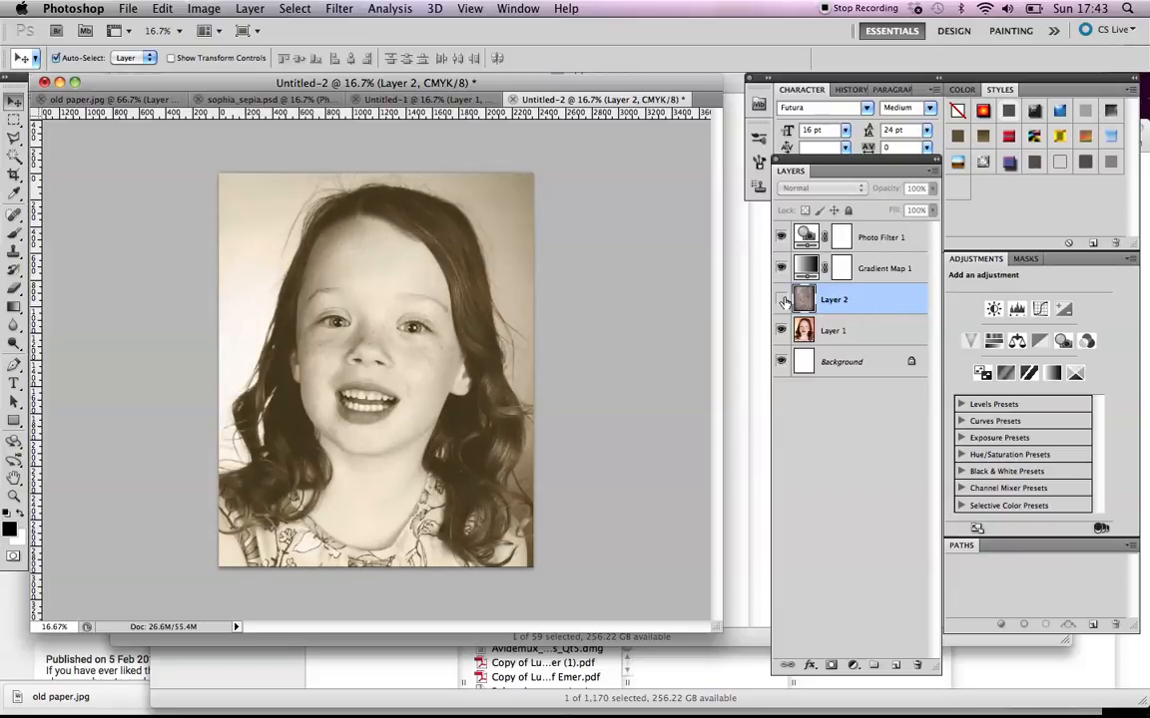
left_click(782, 301)
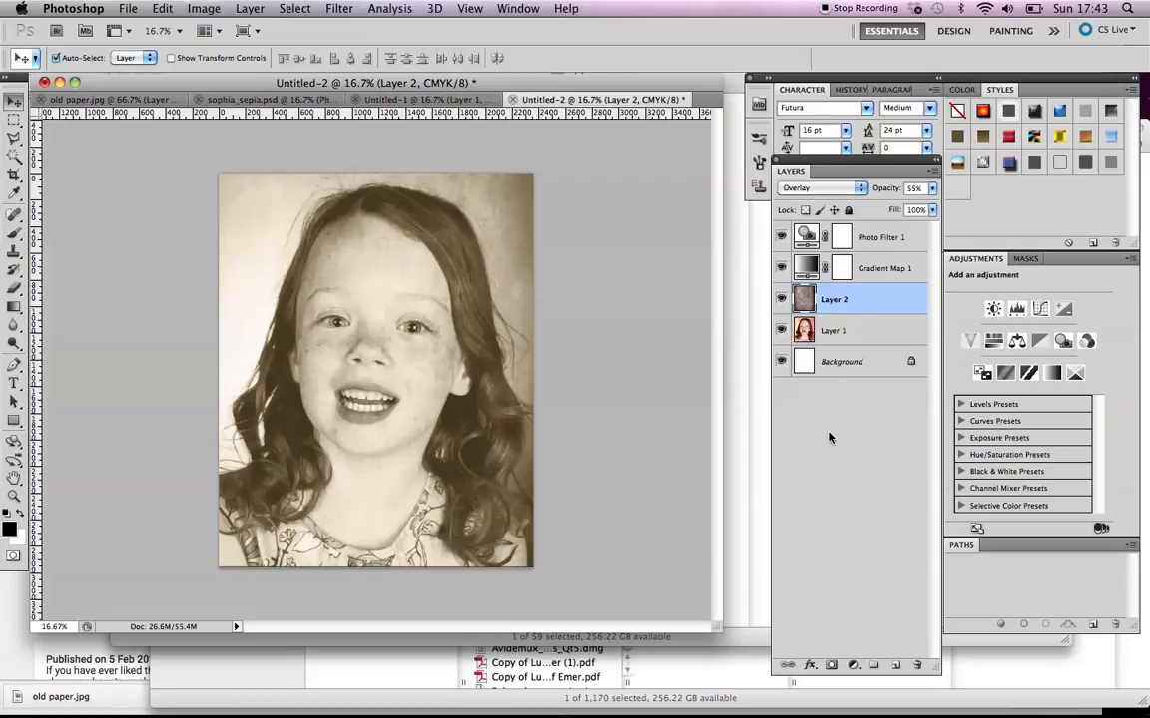
Step: Show Layer 2 in sophia_sepia.psd to examine the white border around the portrait
left_click(286, 100)
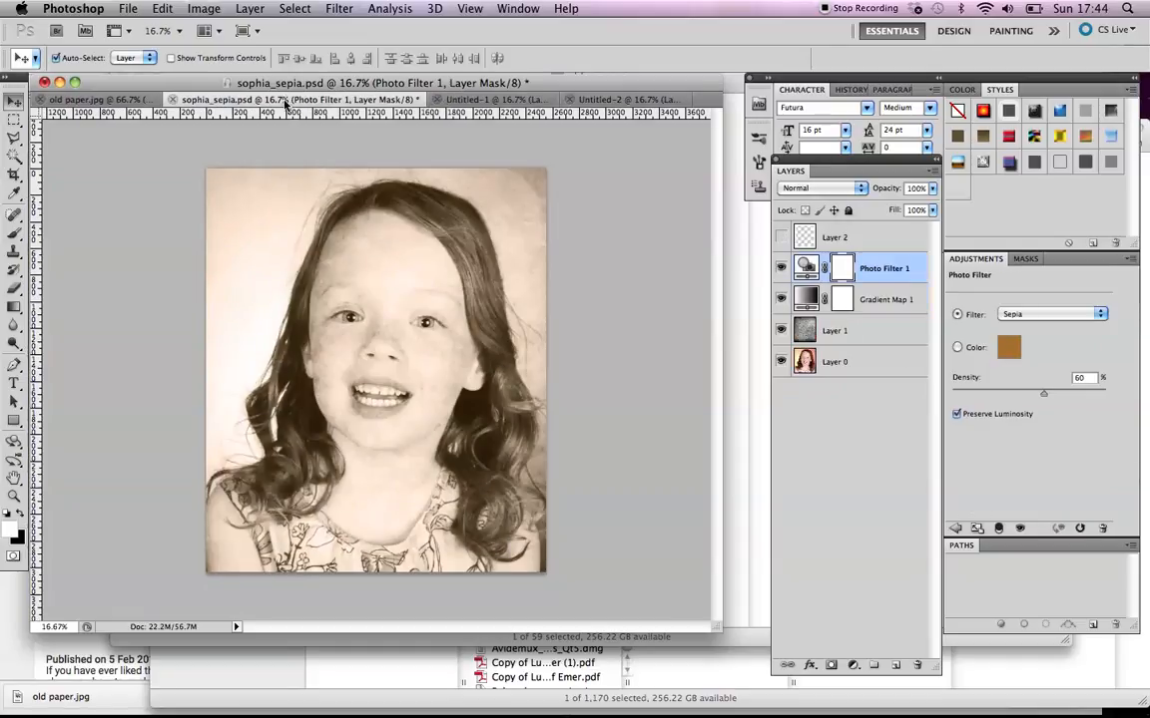
left_click(780, 236)
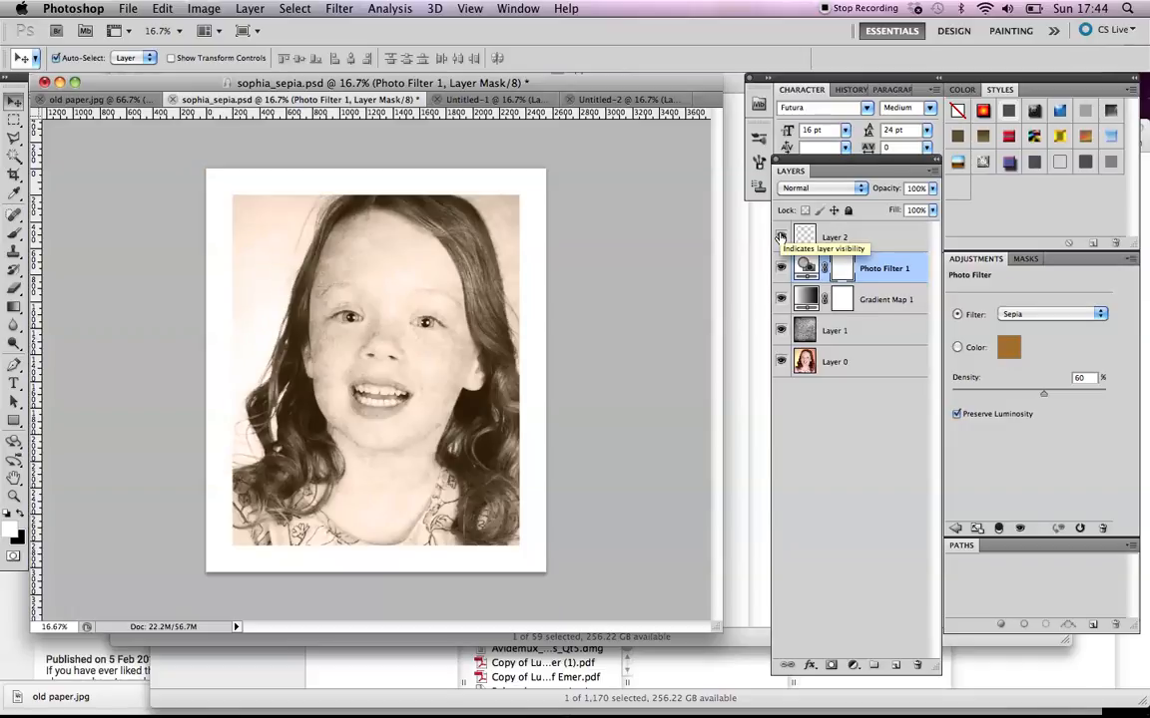
Step: Add a new empty layer in Untitled-2 and move it above Photo Filter 1 in the layer stack
left_click(603, 100)
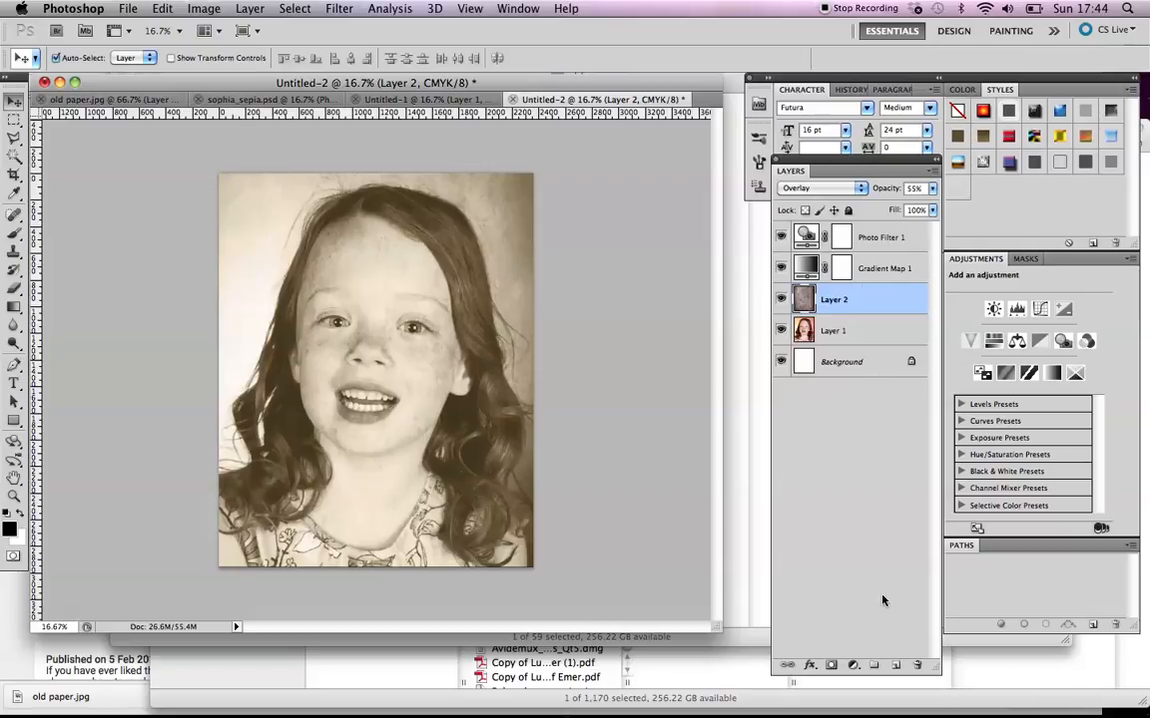
left_click(895, 666)
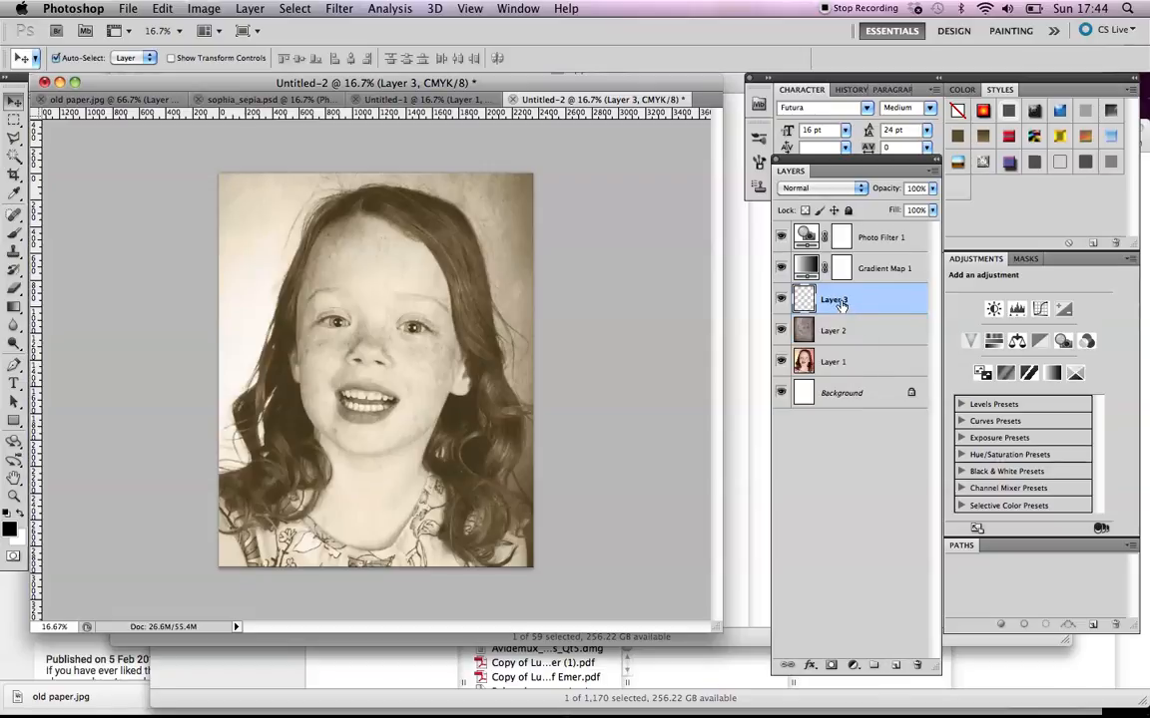
left_click_drag(838, 305, 830, 235)
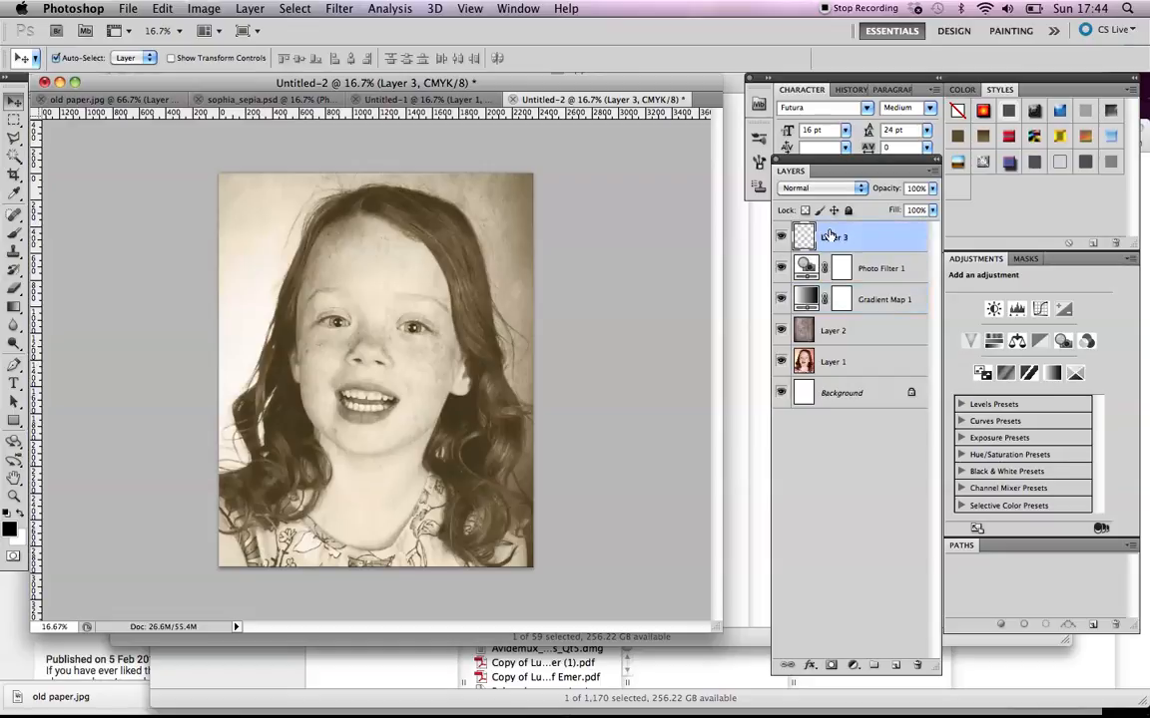
Step: Rename the portrait layer as photo, the paper layer as texture and the new empty layer as border
double_click(831, 362)
type("ohoto")
left_click(834, 332)
type("texture")
key("Return")
double_click(833, 238)
type("border")
left_click(825, 509)
Step: Stroke the entire canvas on the border layer with a 200 px inside stroke in near-white #fefbfb, and clear the selection
left_click(836, 235)
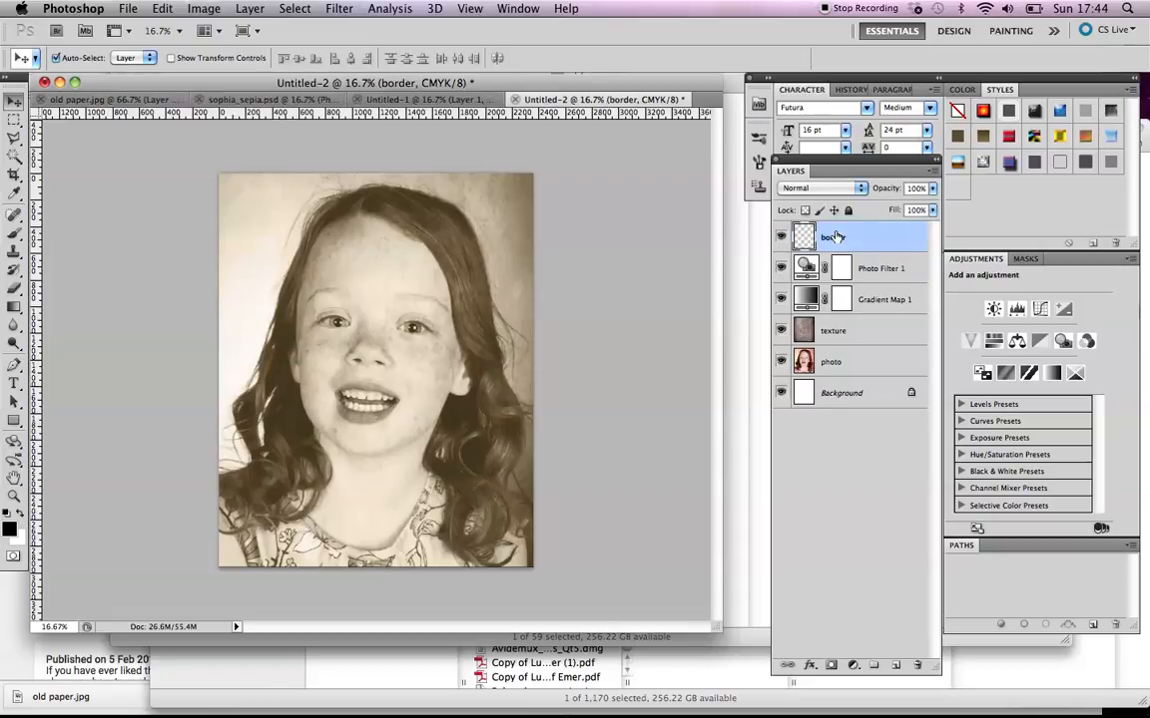
left_click(294, 9)
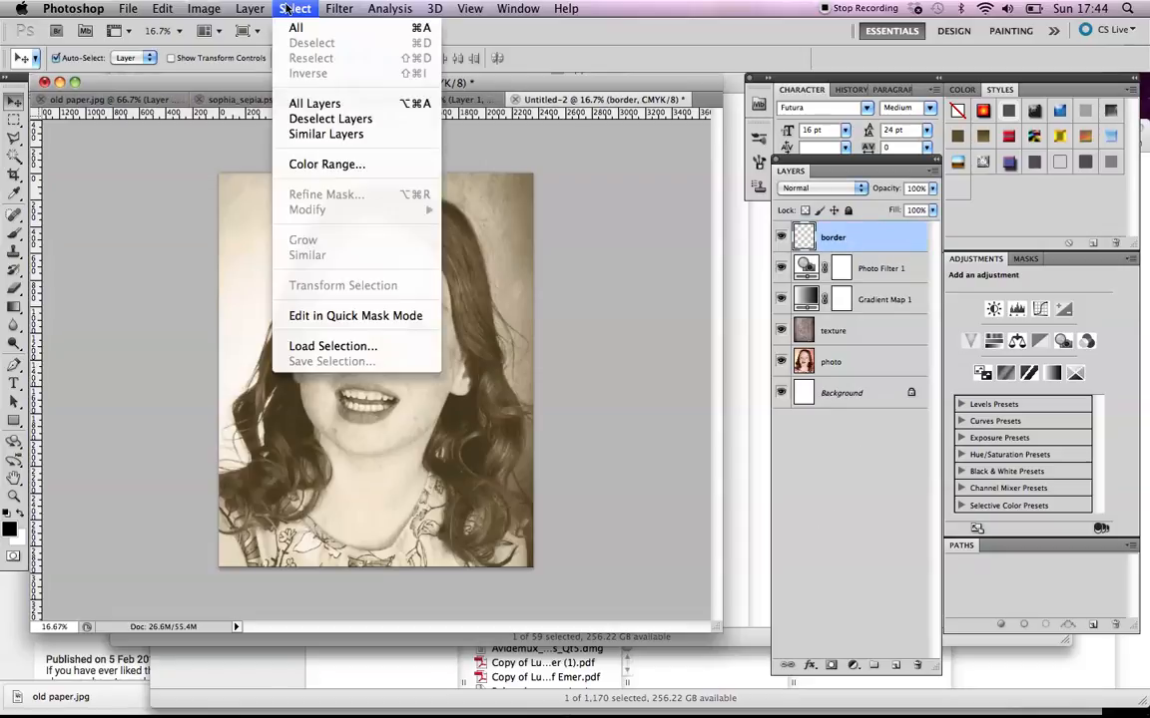
left_click(297, 28)
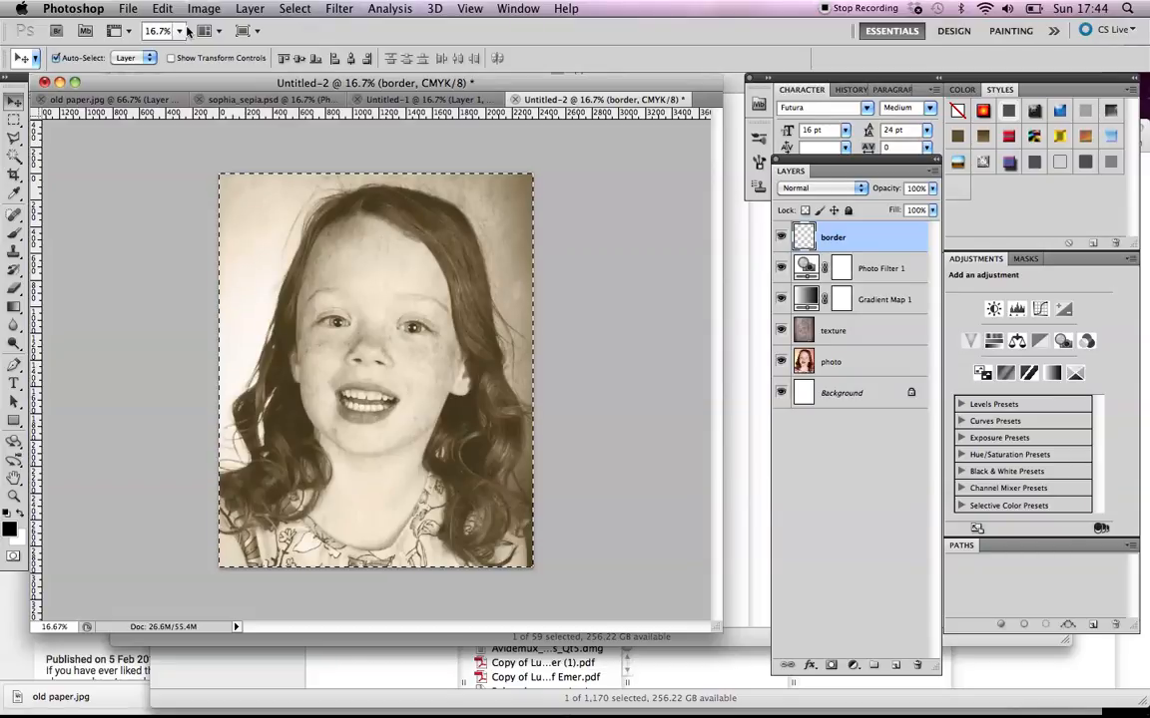
left_click(162, 9)
left_click(183, 286)
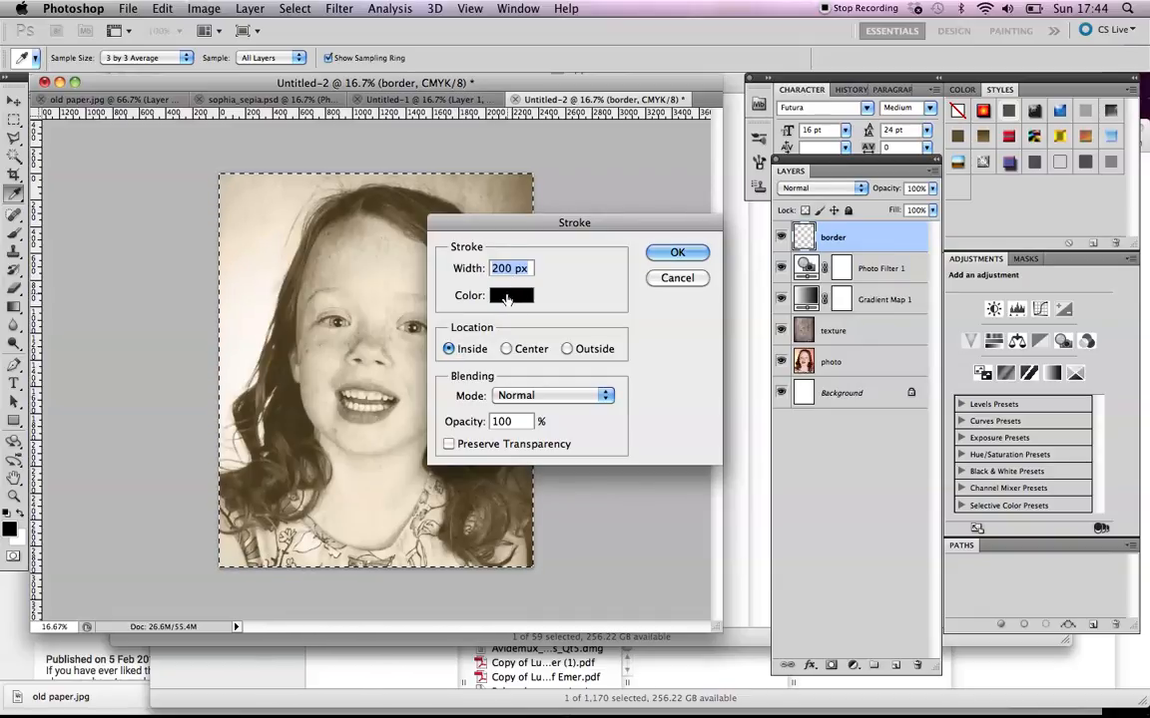
left_click(504, 296)
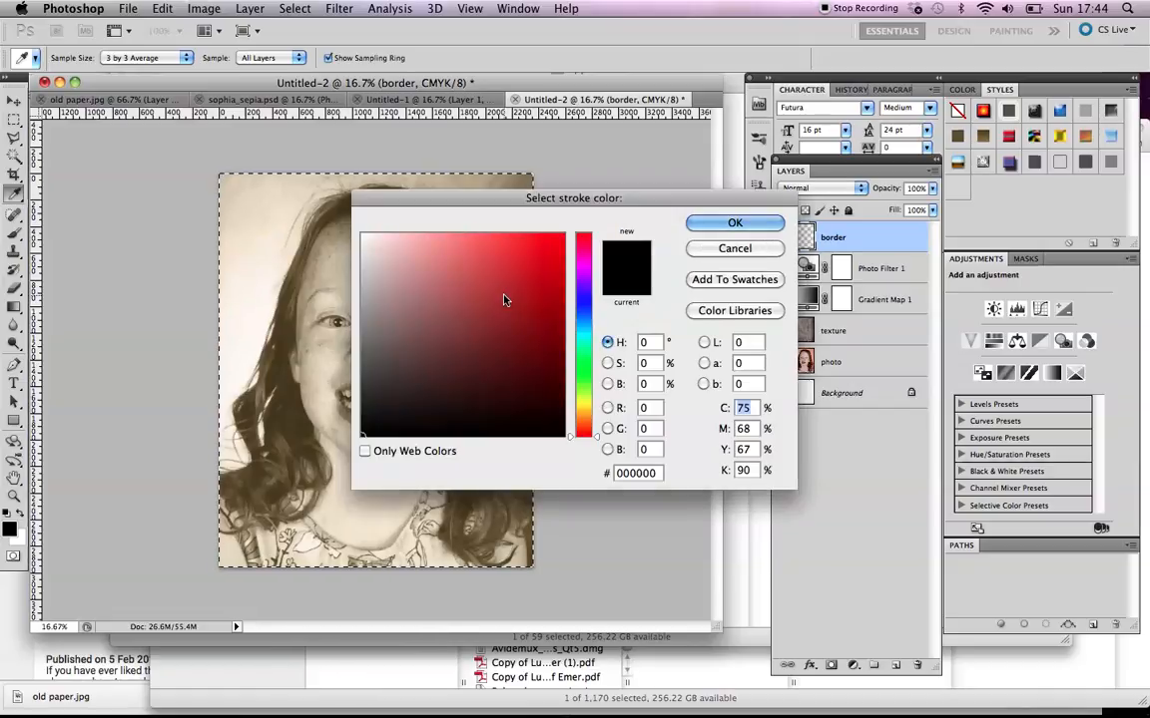
left_click(364, 234)
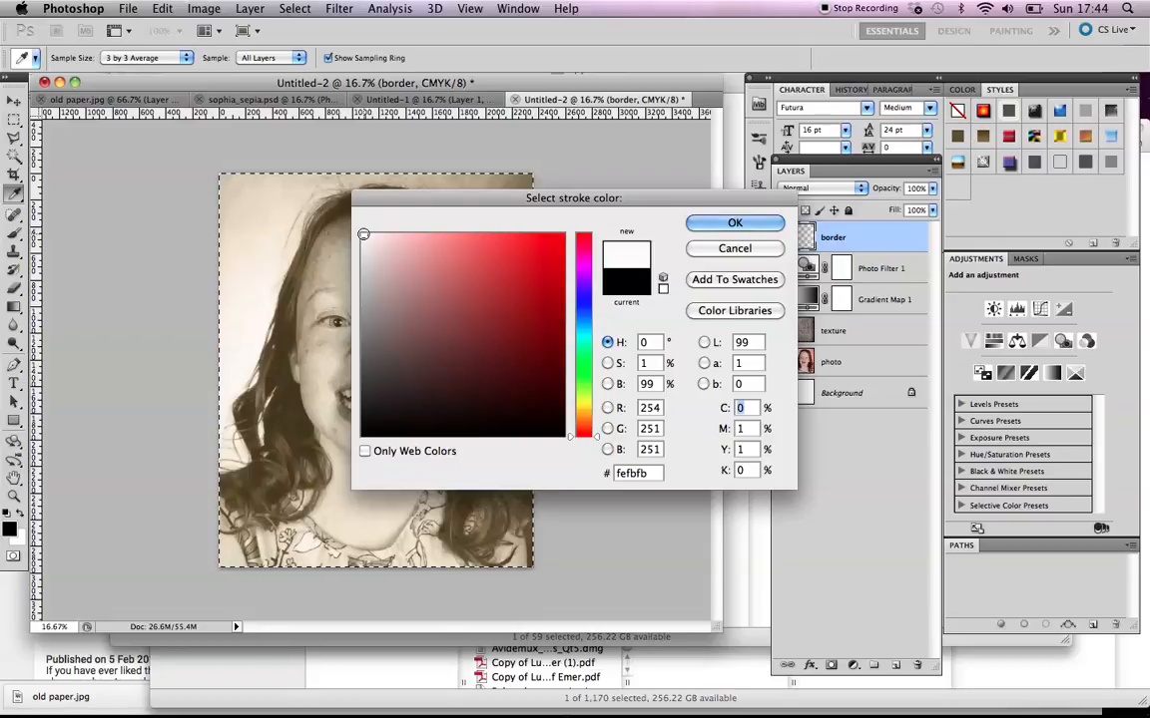
left_click(731, 222)
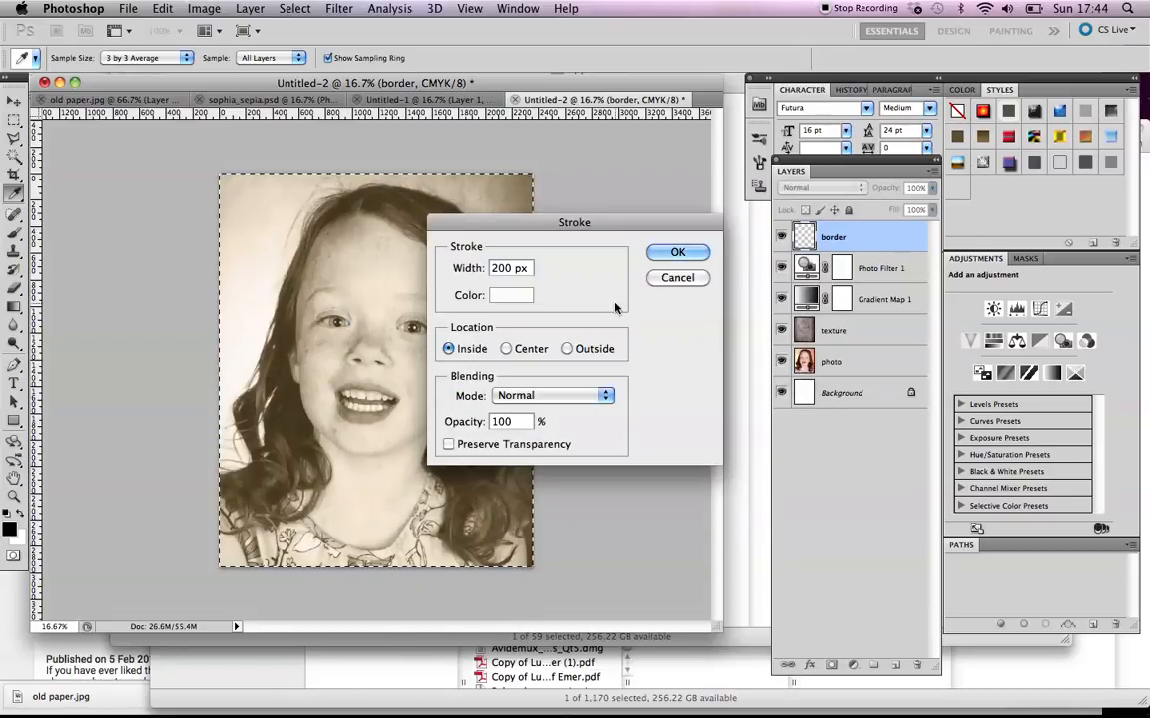
left_click(665, 252)
key("v")
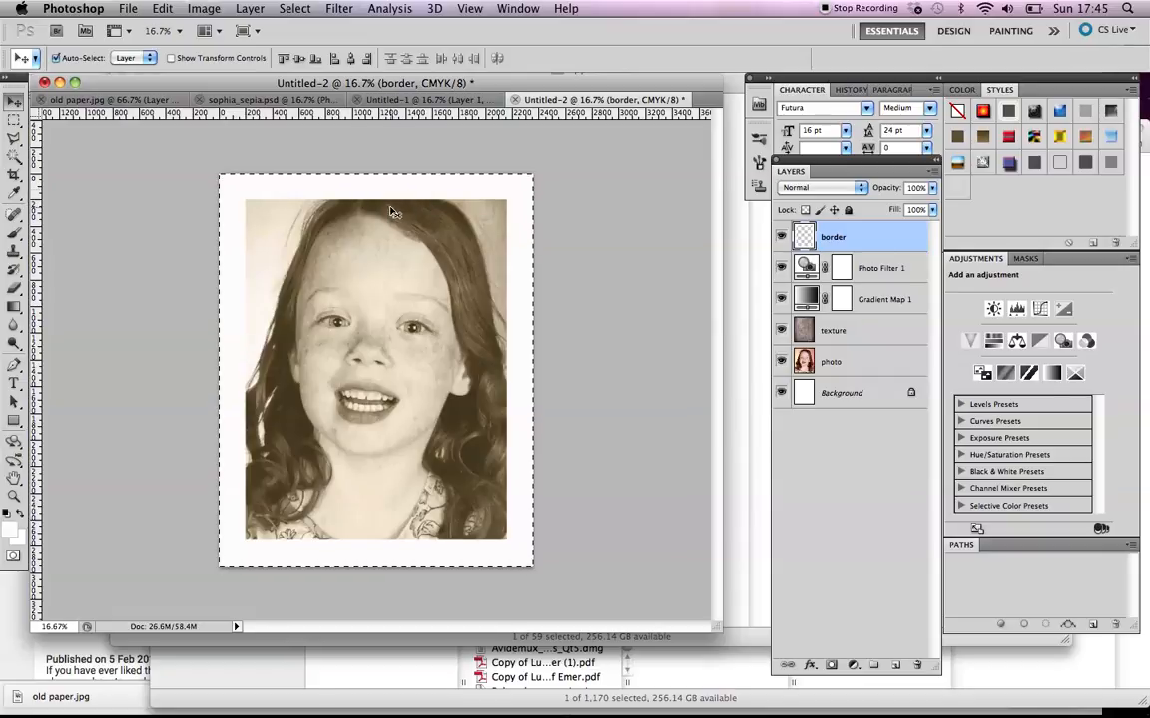
left_click(296, 9)
left_click(313, 43)
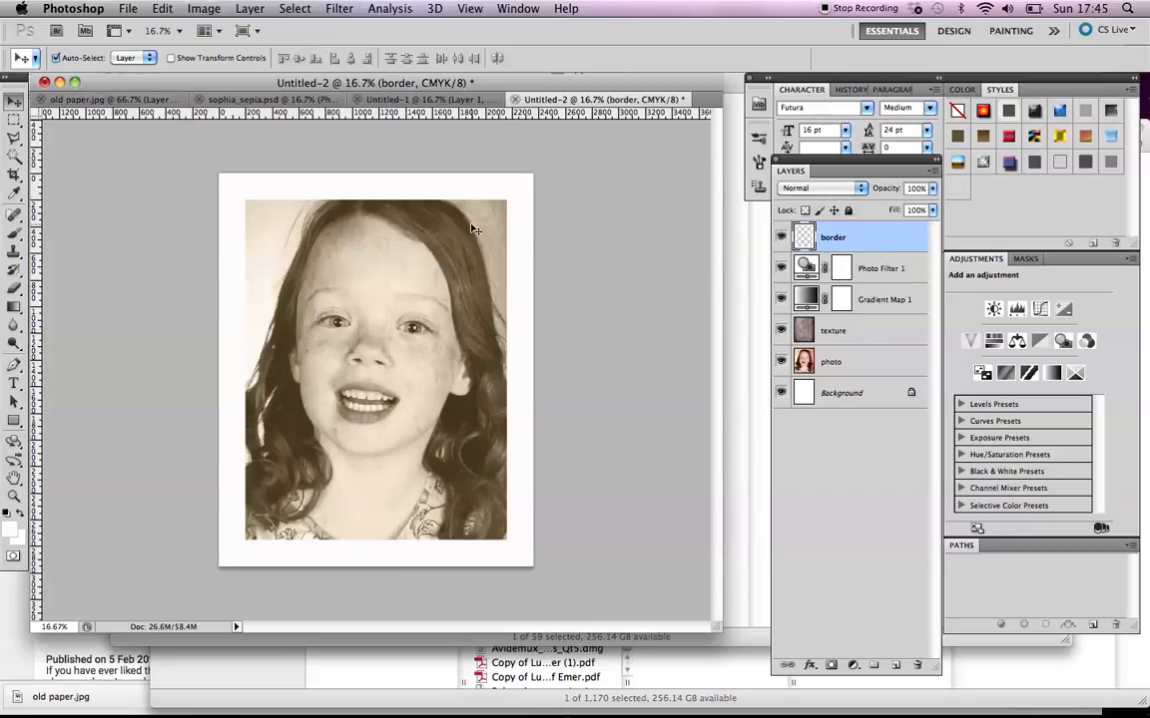
Step: Set the opacity of the texture layer to 55%
left_click(803, 367)
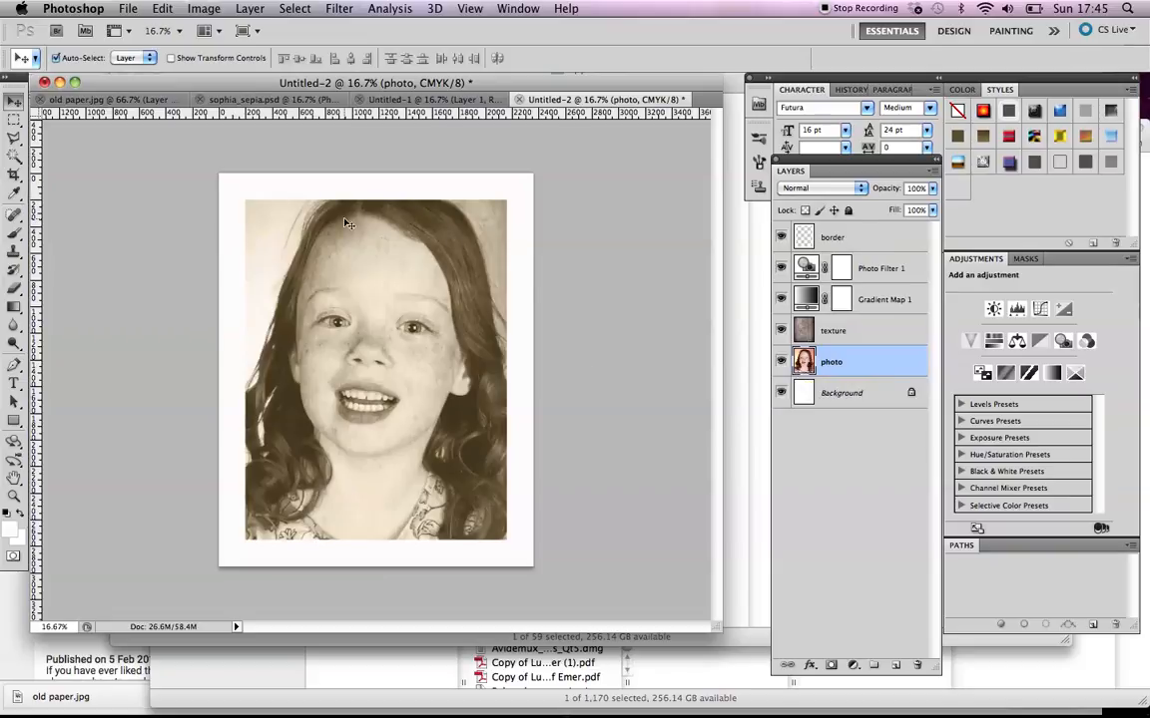
key("alt+bracketright")
key("5")
key("5")
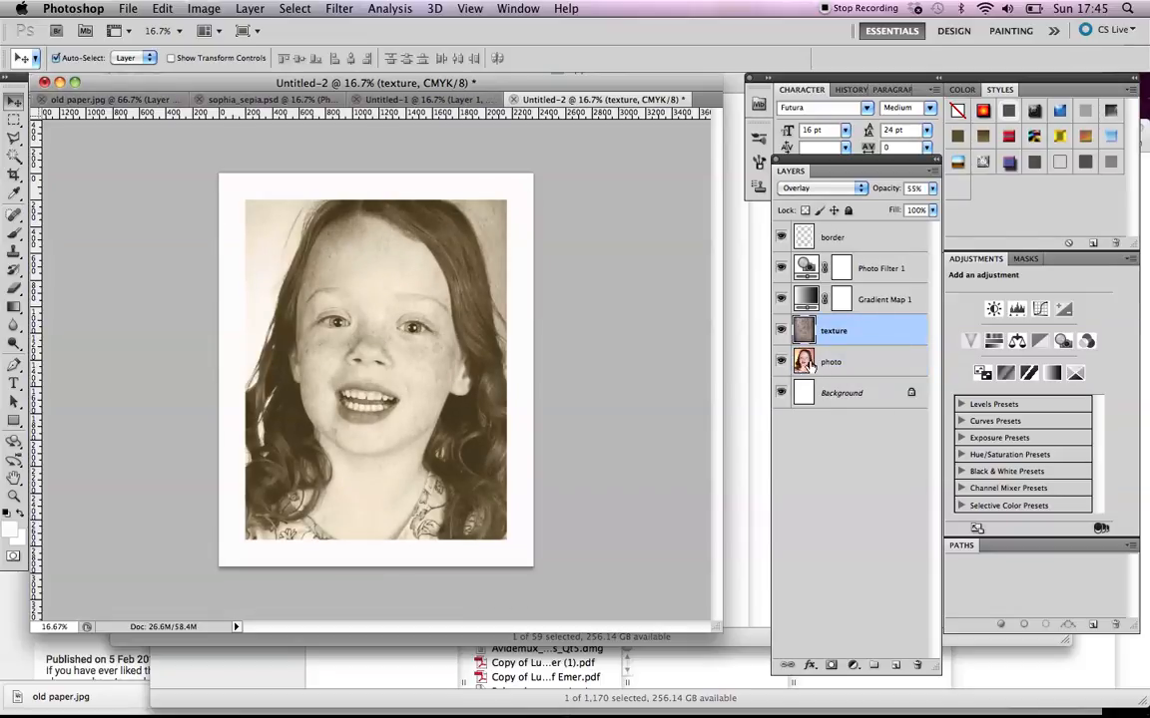
Step: Lock the texture layer completely and move the photo layer slightly down so the top of the girl's head sits inside the border
left_click(810, 367)
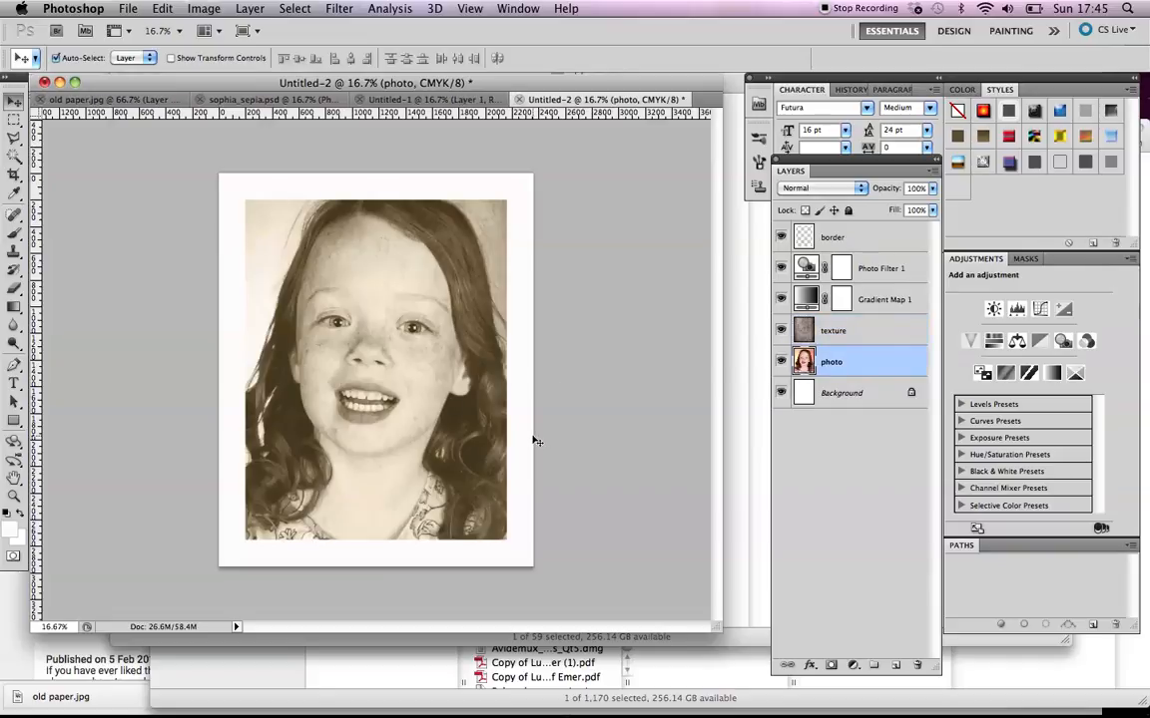
left_click(477, 484)
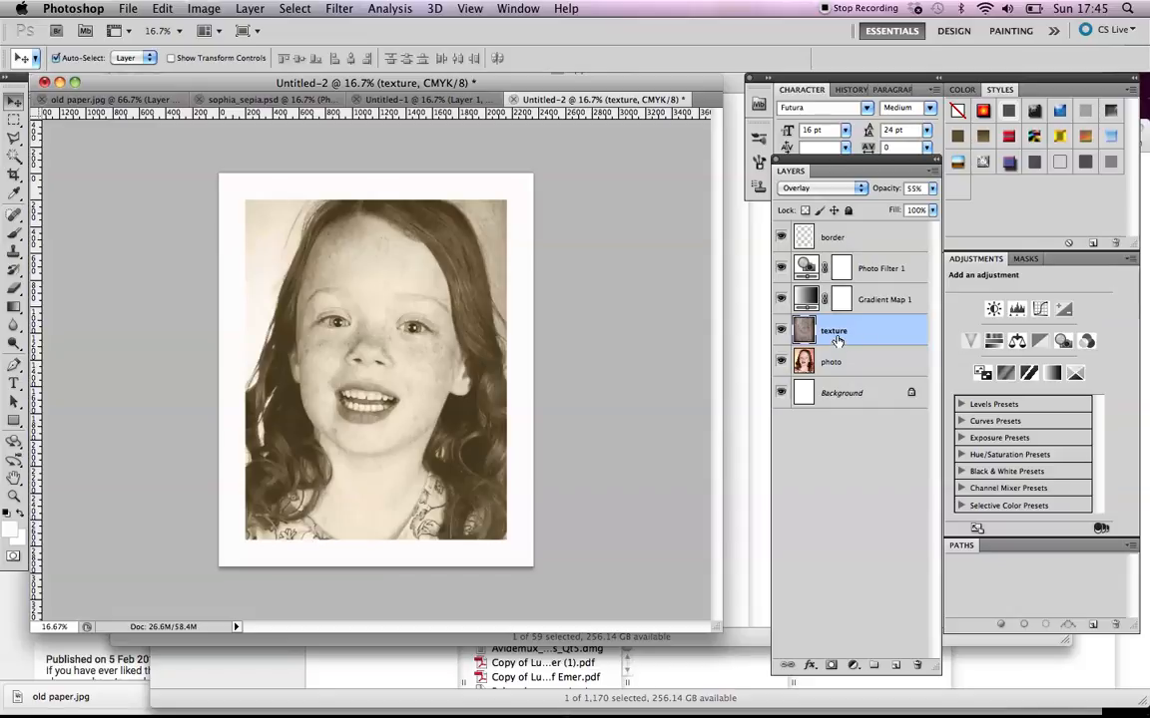
left_click(848, 210)
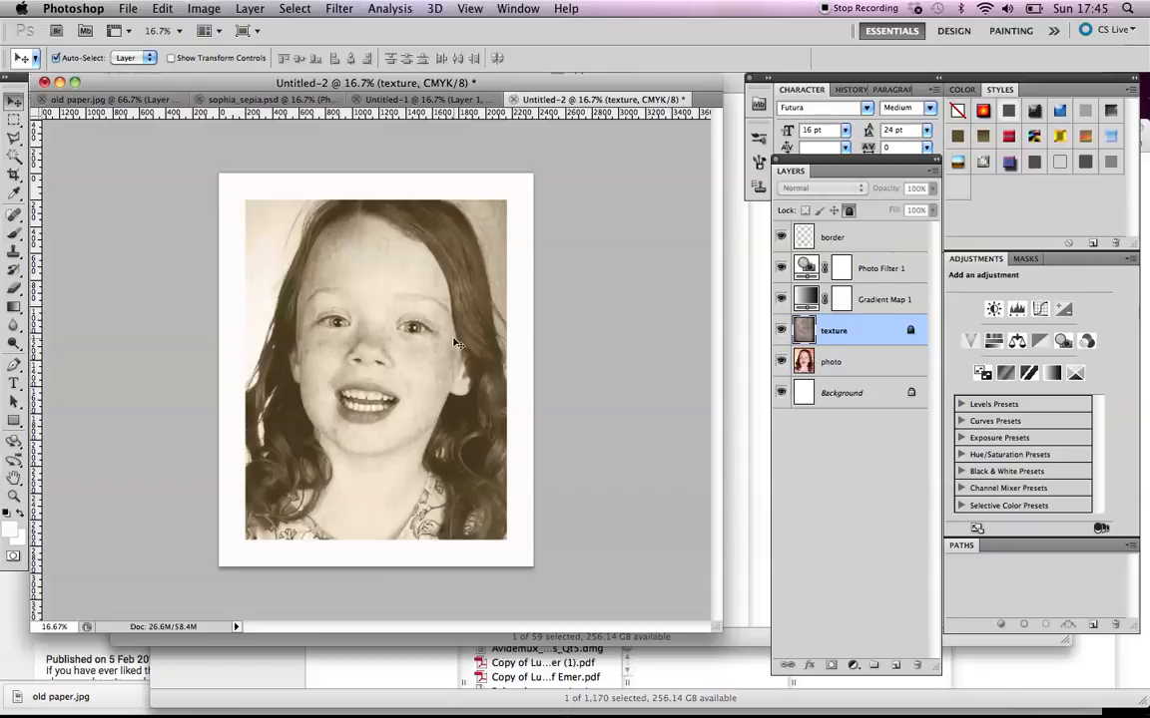
left_click(829, 368)
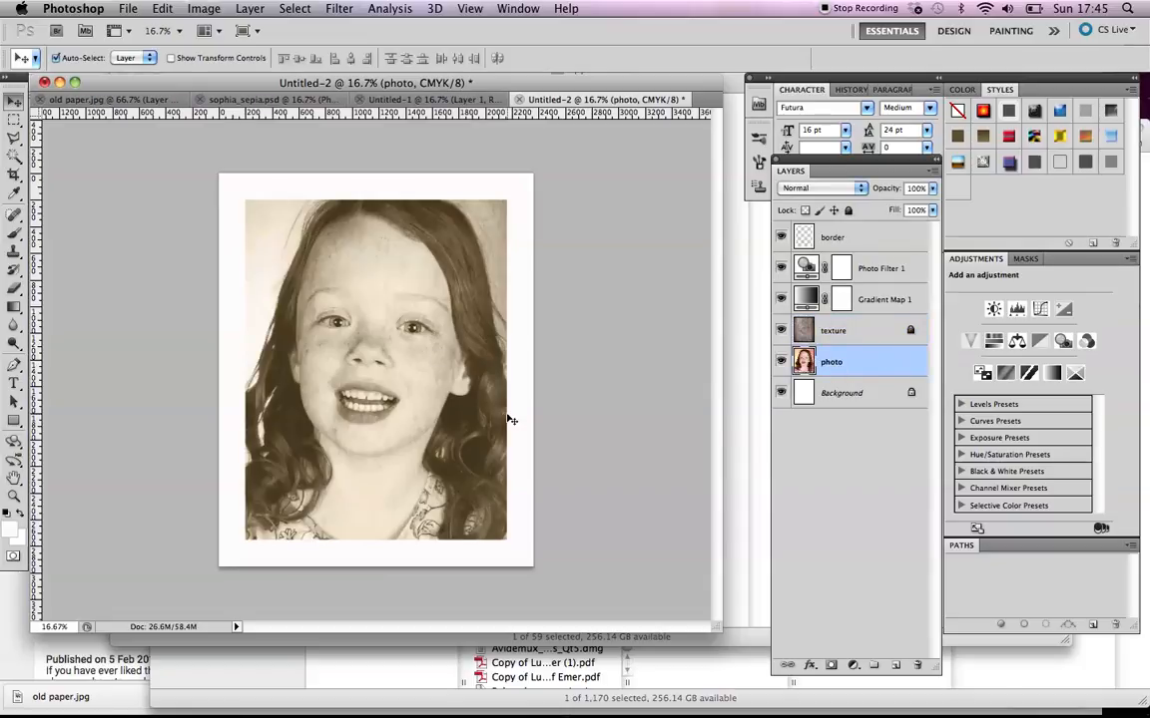
mouse_move(479, 409)
left_mouse_down()
mouse_move(479, 389)
mouse_move(471, 428)
left_mouse_up()
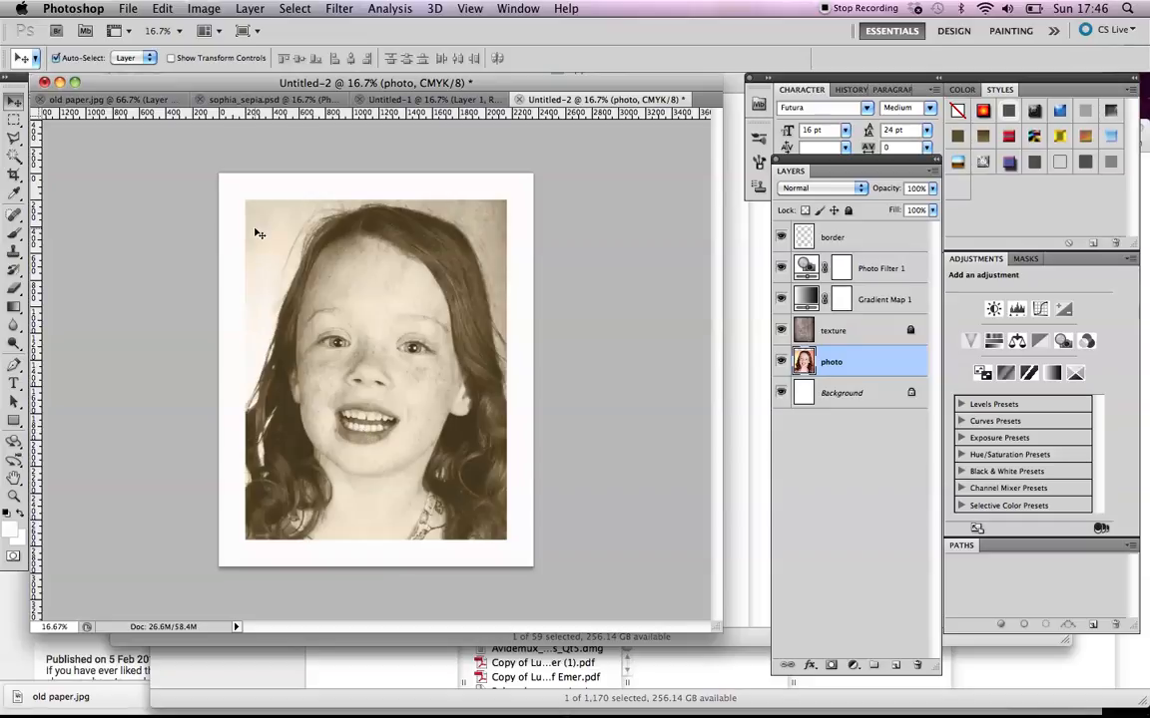
Step: Save the document in Photoshop format with layers as sophia_sepia2.psd in the sepia_photo folder
left_click(129, 9)
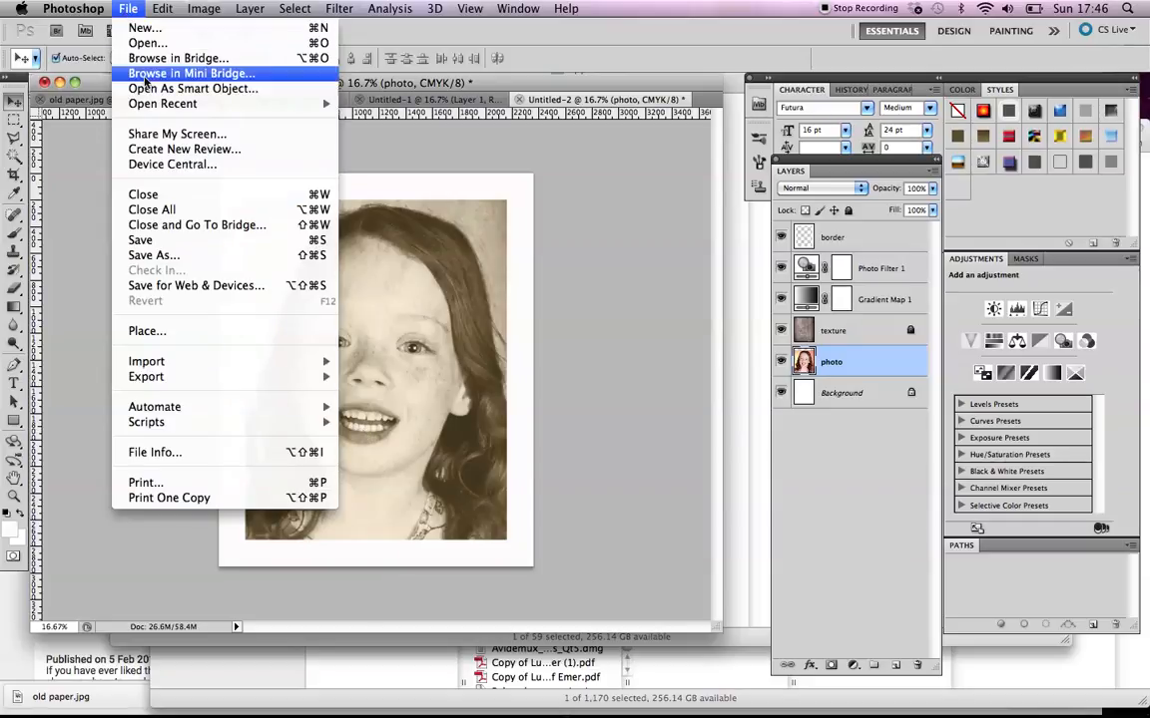
left_click(174, 256)
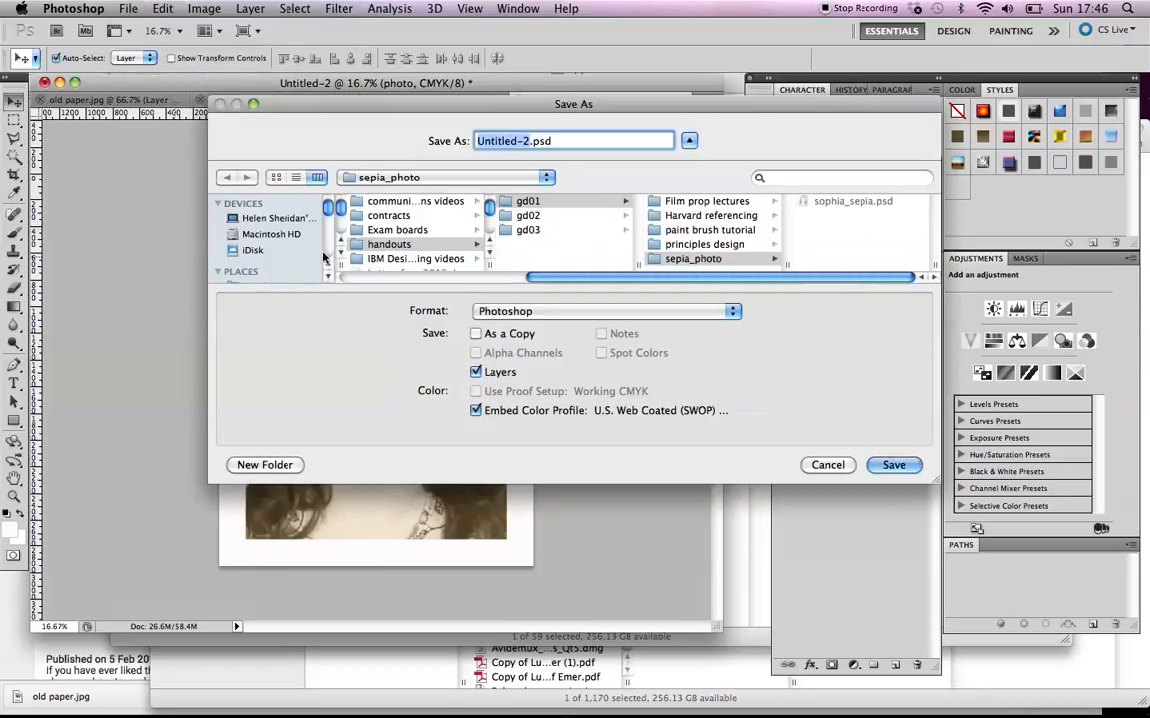
type("sophia_")
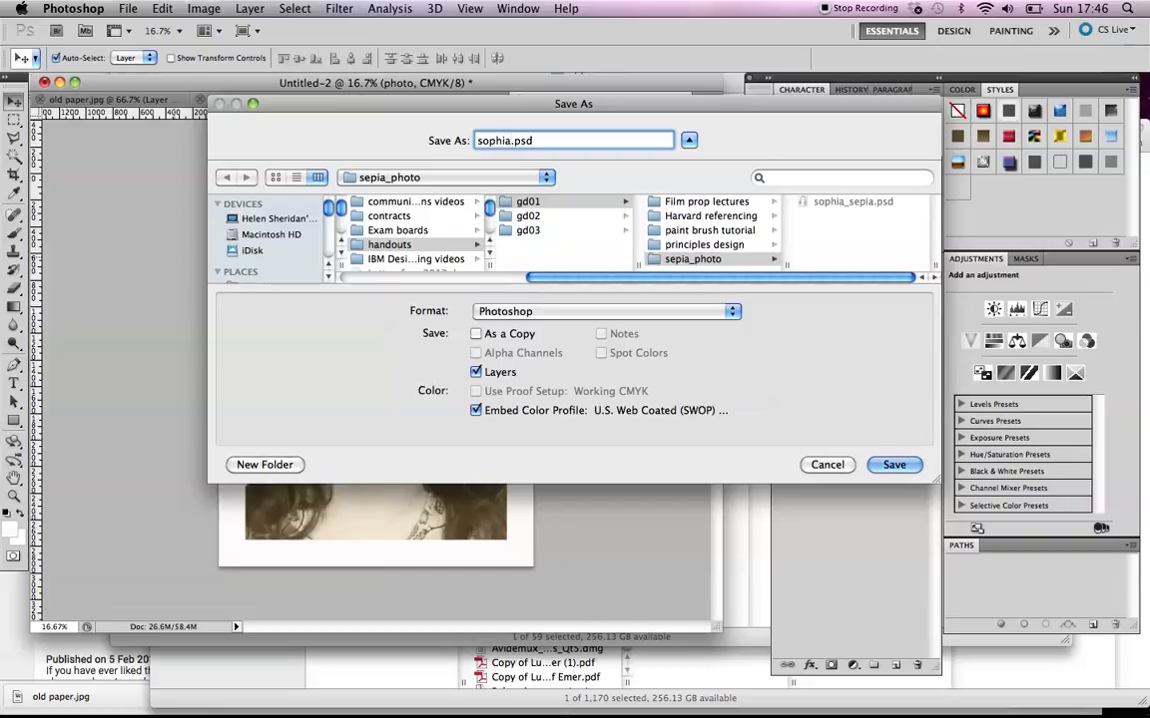
type("sepia2")
left_click(898, 464)
left_click(750, 313)
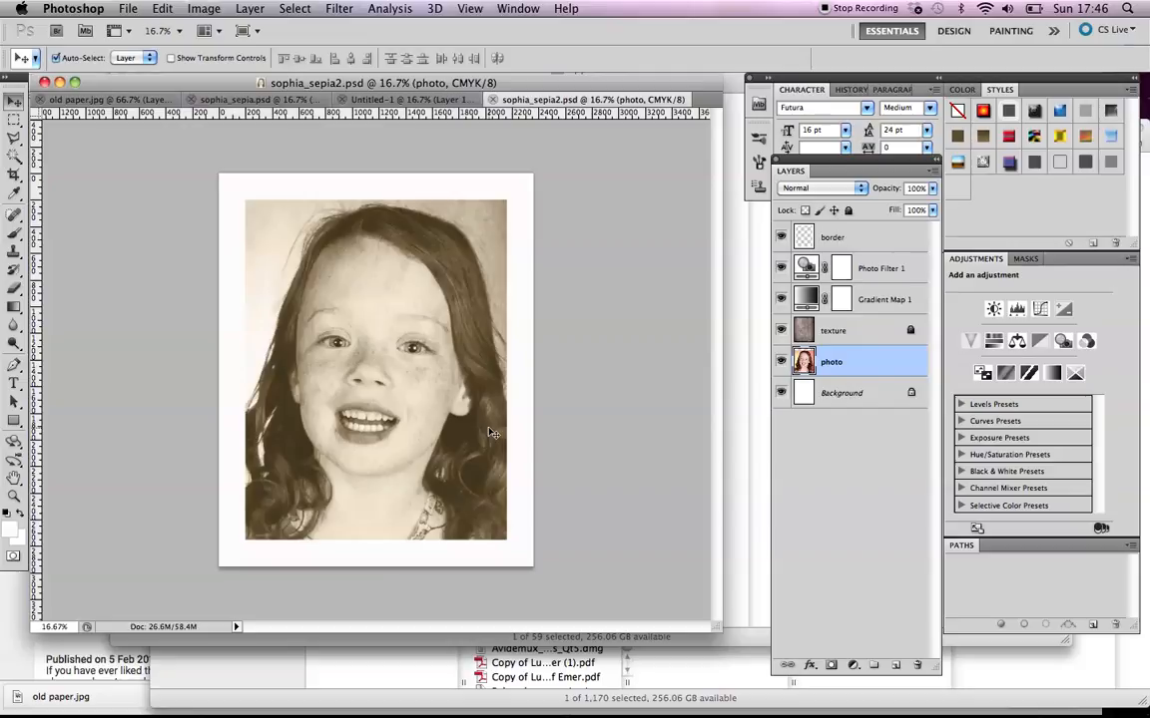
mouse_move(389, 715)
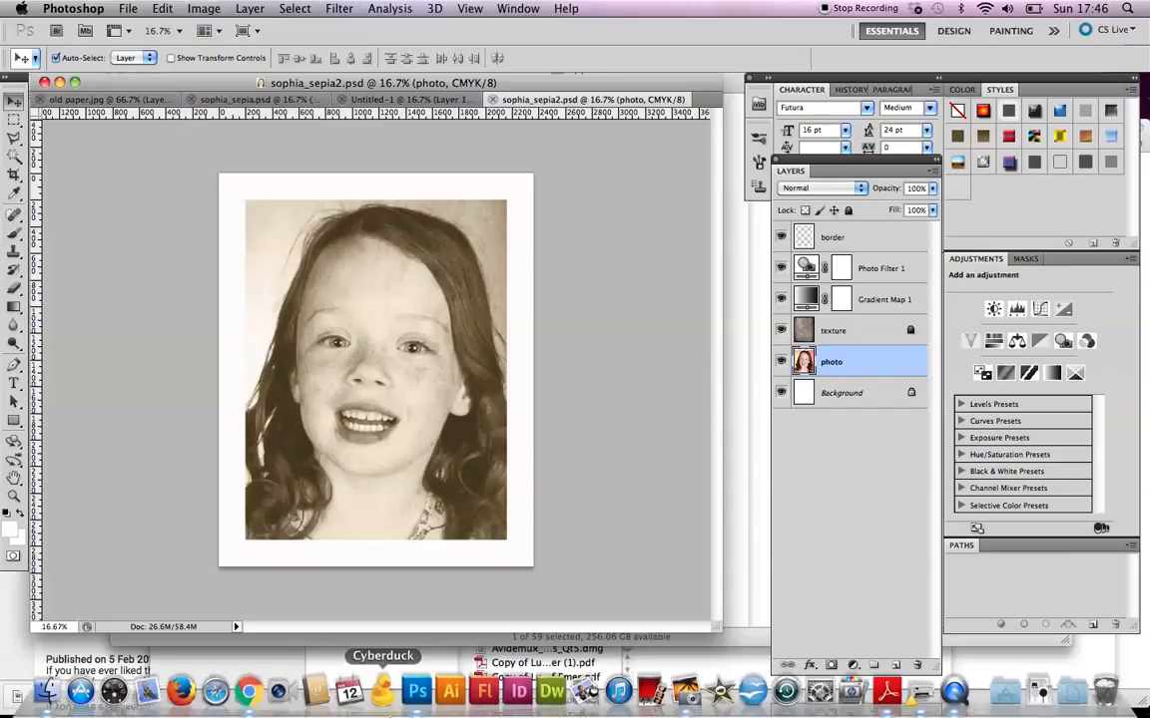
left_click(955, 705)
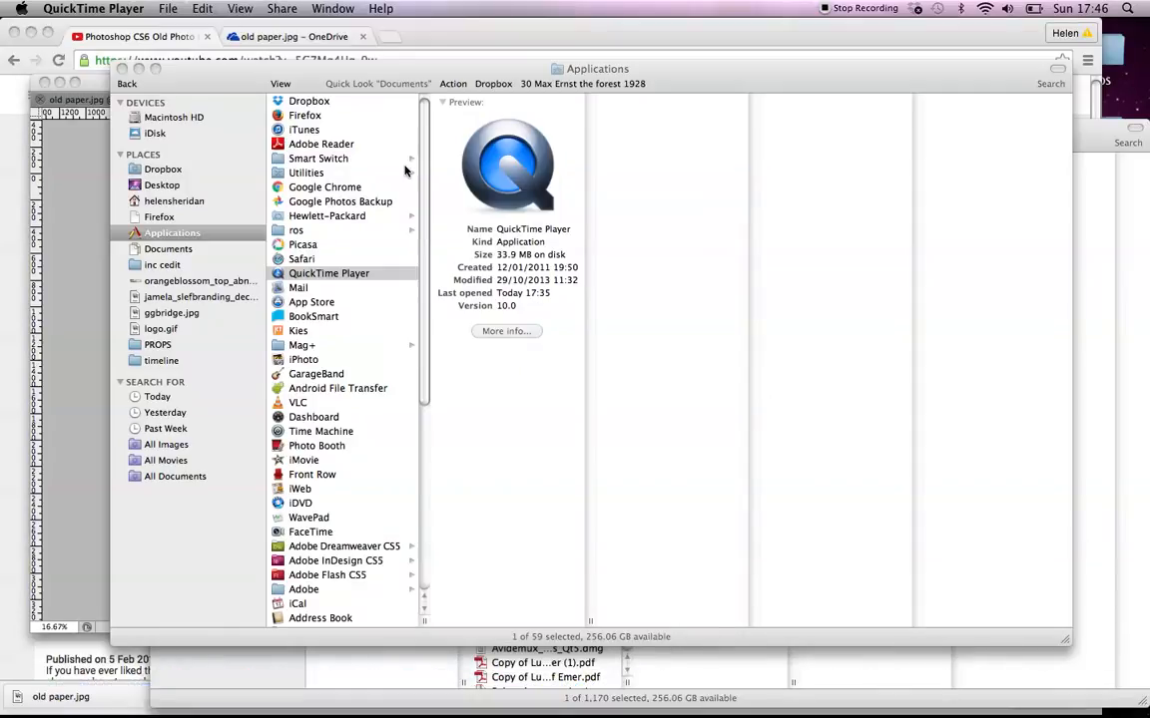